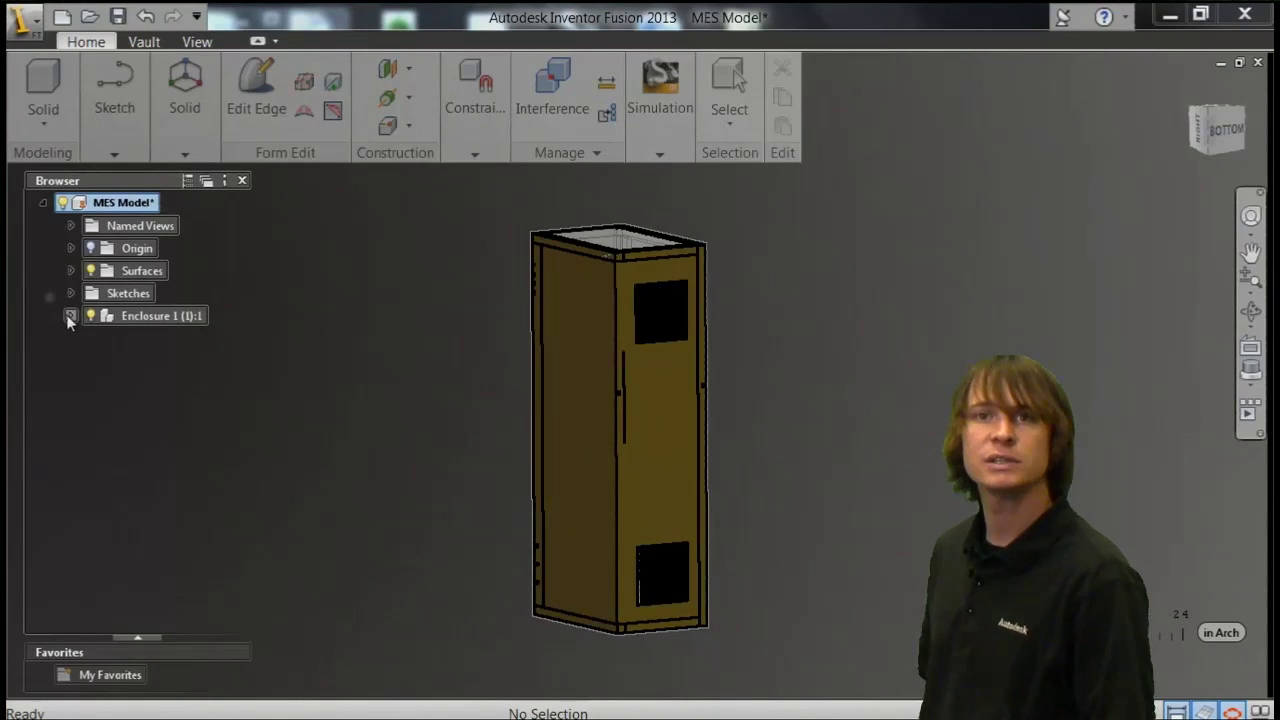
Step: Inspect the enclosure's internal parts by hiding and showing its surfaces, then transfer the model to Simulation Mechanical
{"action": "left_click", "coordinate": [70, 316]}
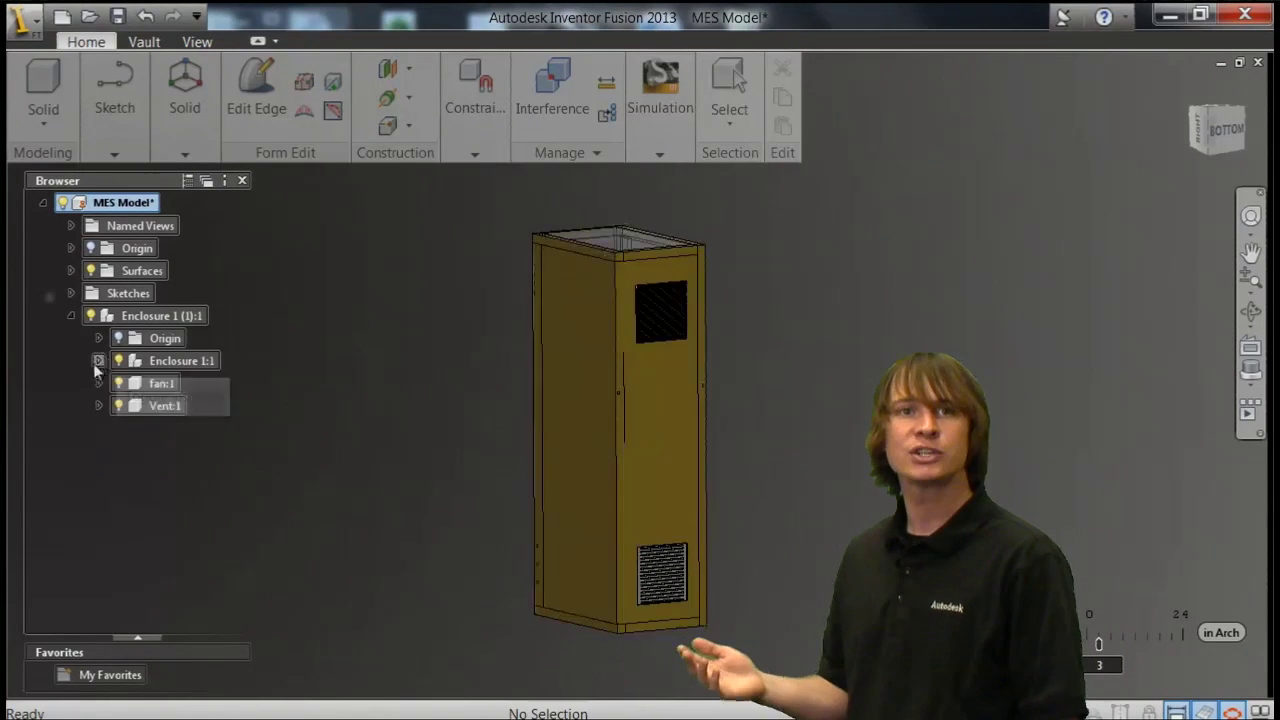
{"action": "left_click", "coordinate": [98, 361]}
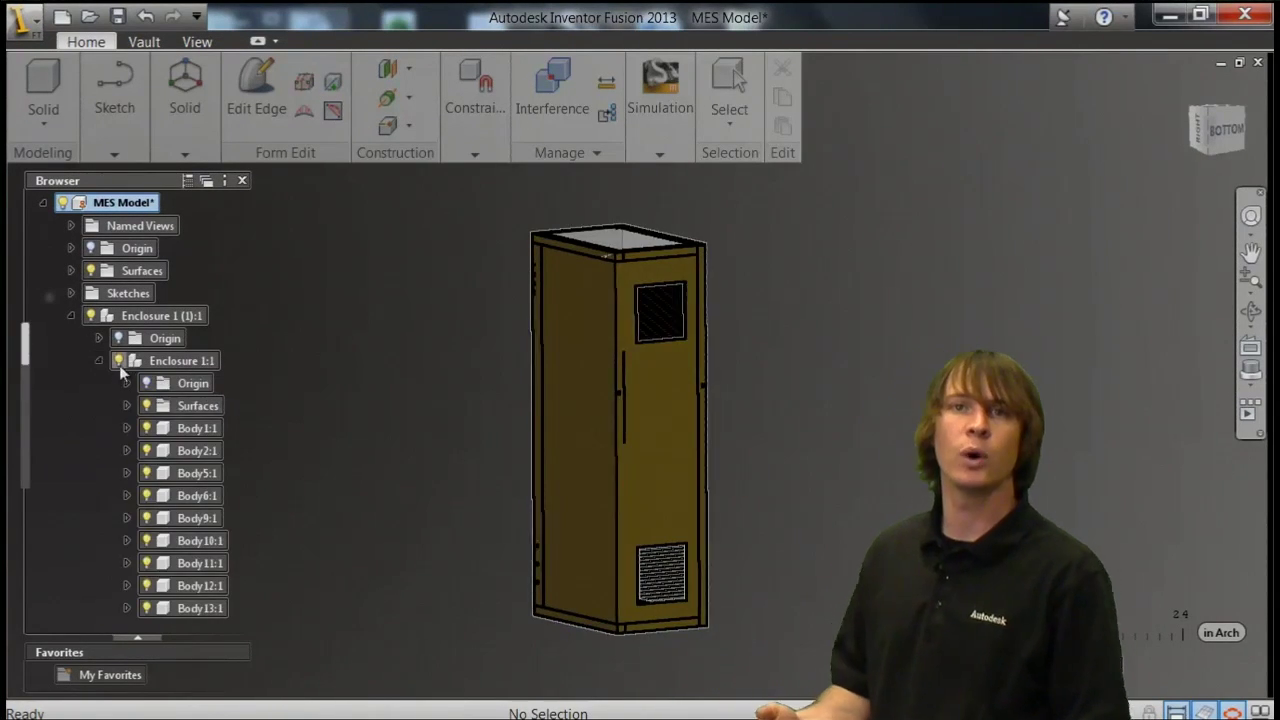
{"action": "left_click", "coordinate": [147, 405]}
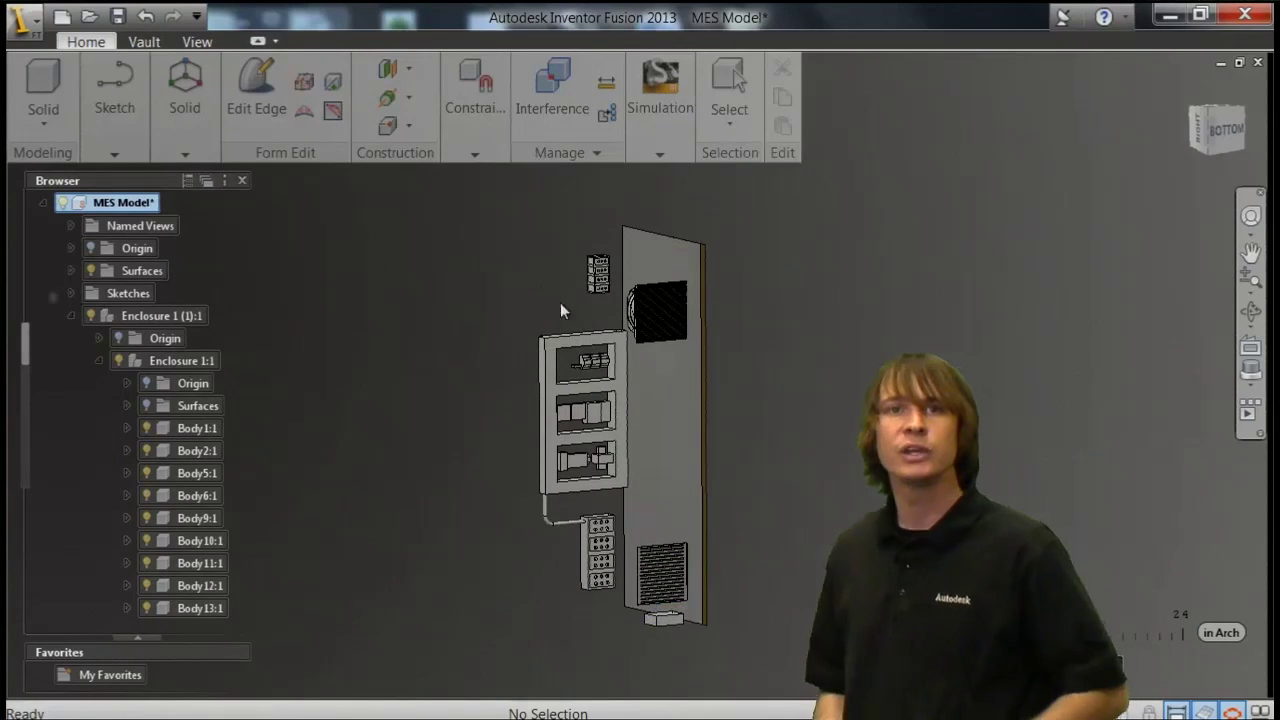
{"action": "left_click", "coordinate": [150, 405]}
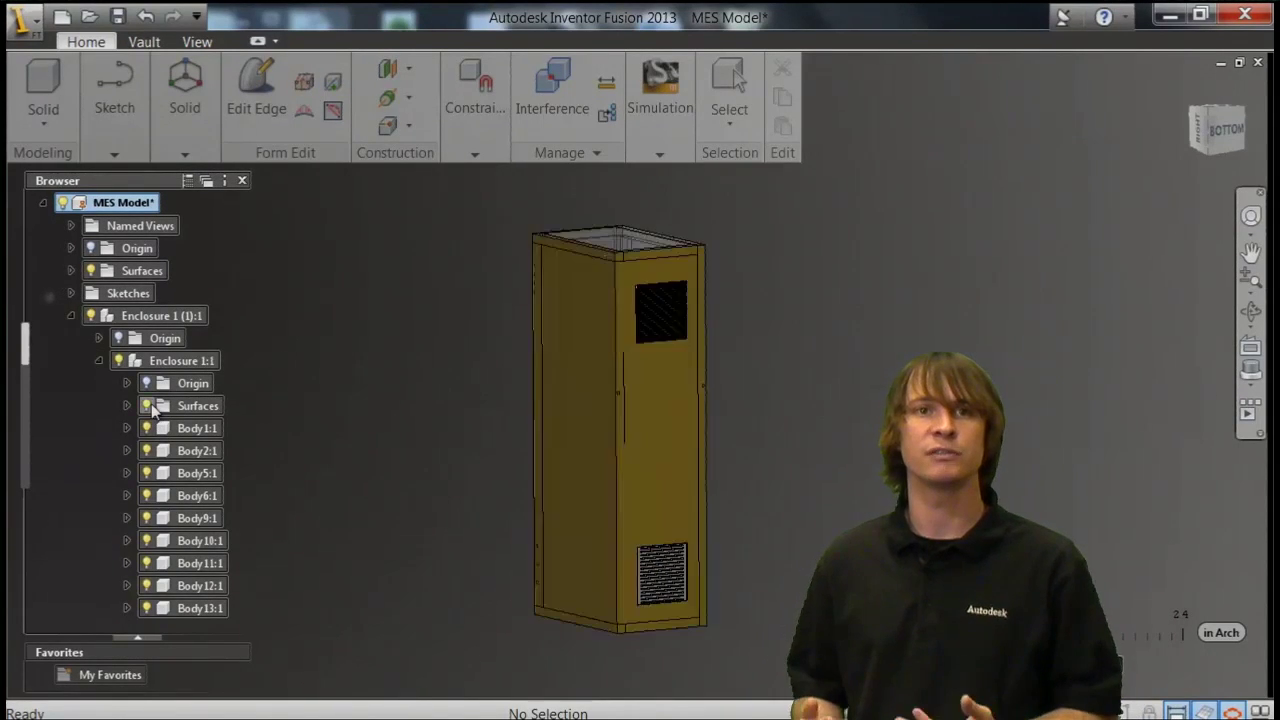
{"action": "left_click", "coordinate": [70, 315]}
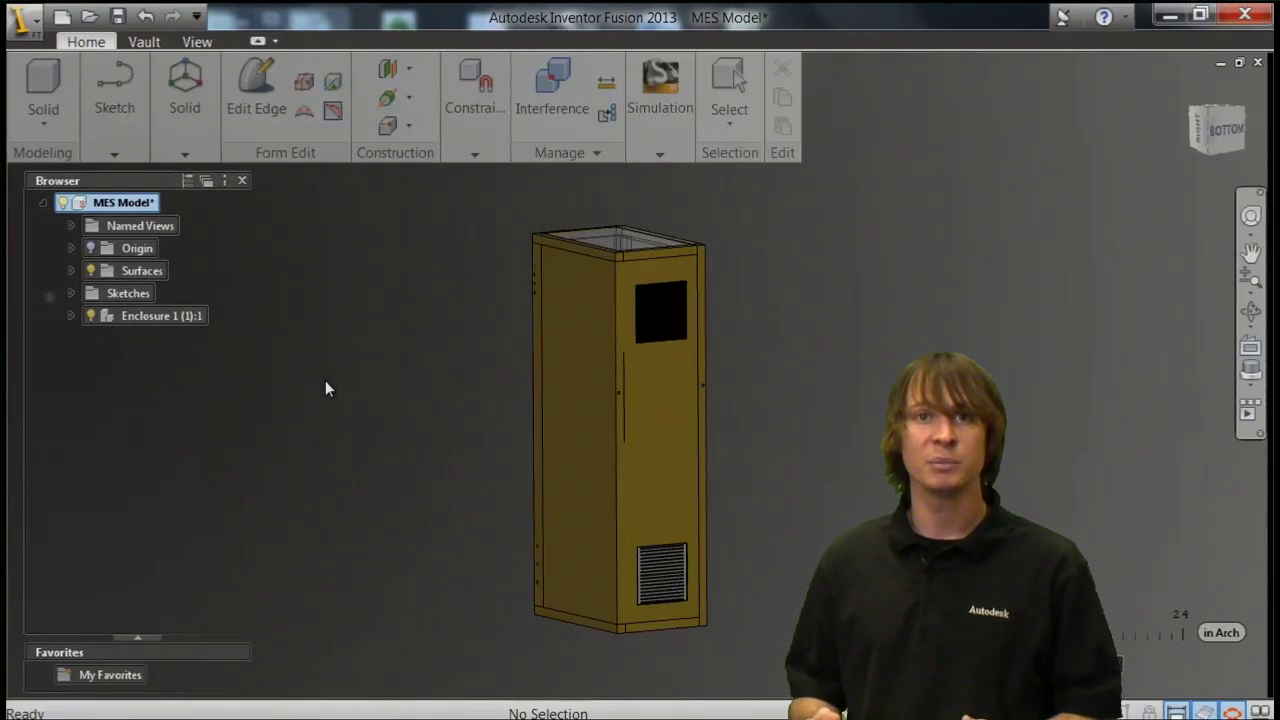
{"action": "left_click", "coordinate": [659, 155]}
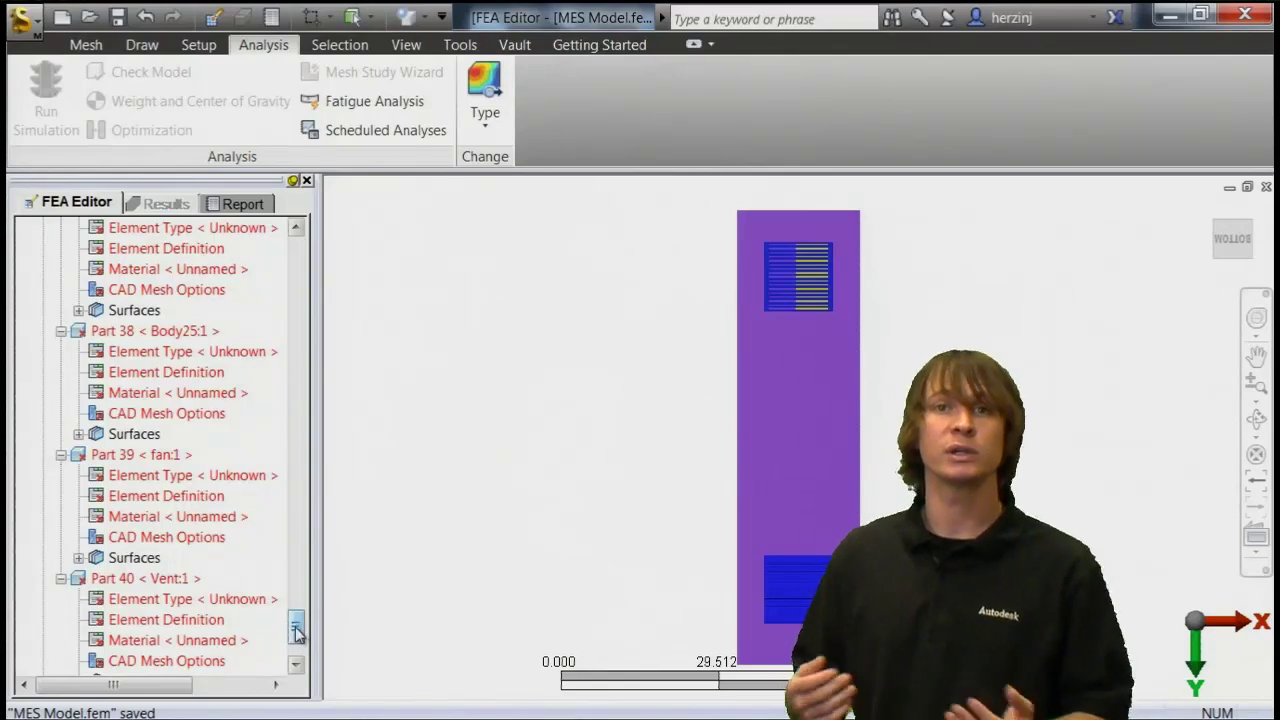
Step: Select Parts 1 through 25 in the FEA Editor tree and open their context menu
{"action": "left_click_drag", "start_coordinate": [297, 628], "coordinate": [334, 234]}
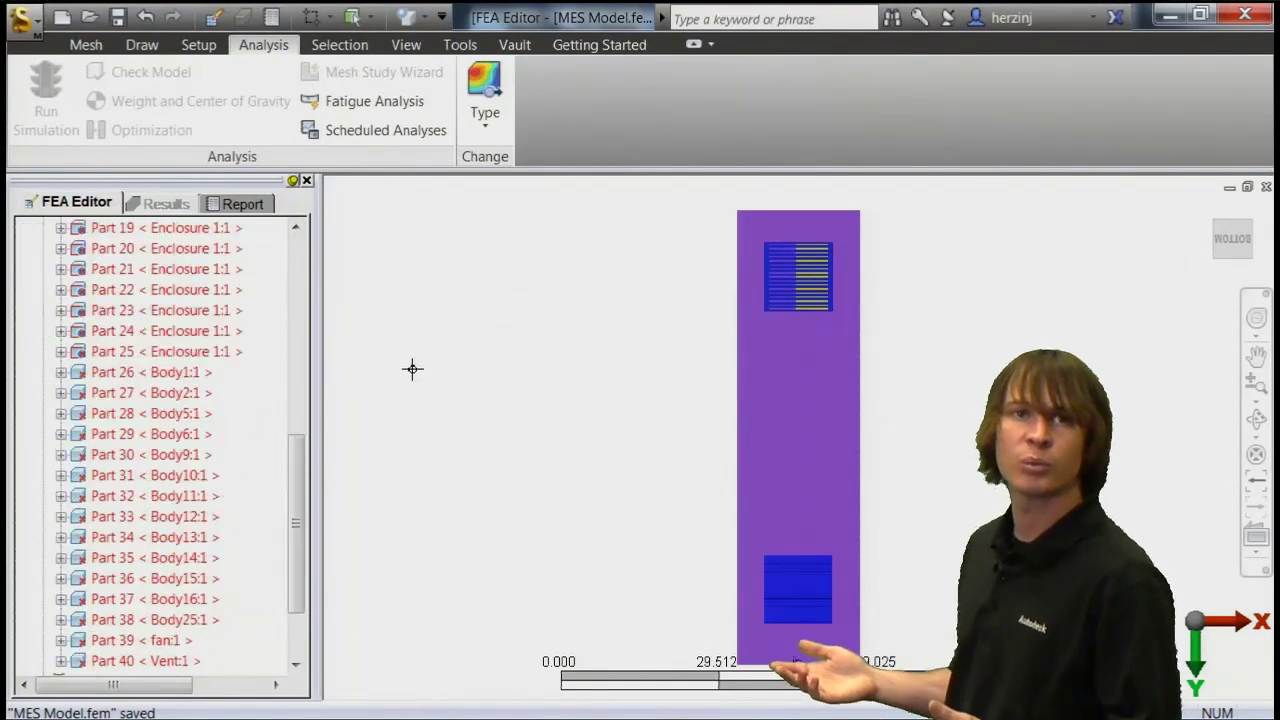
{"action": "left_click_drag", "start_coordinate": [298, 484], "coordinate": [308, 268]}
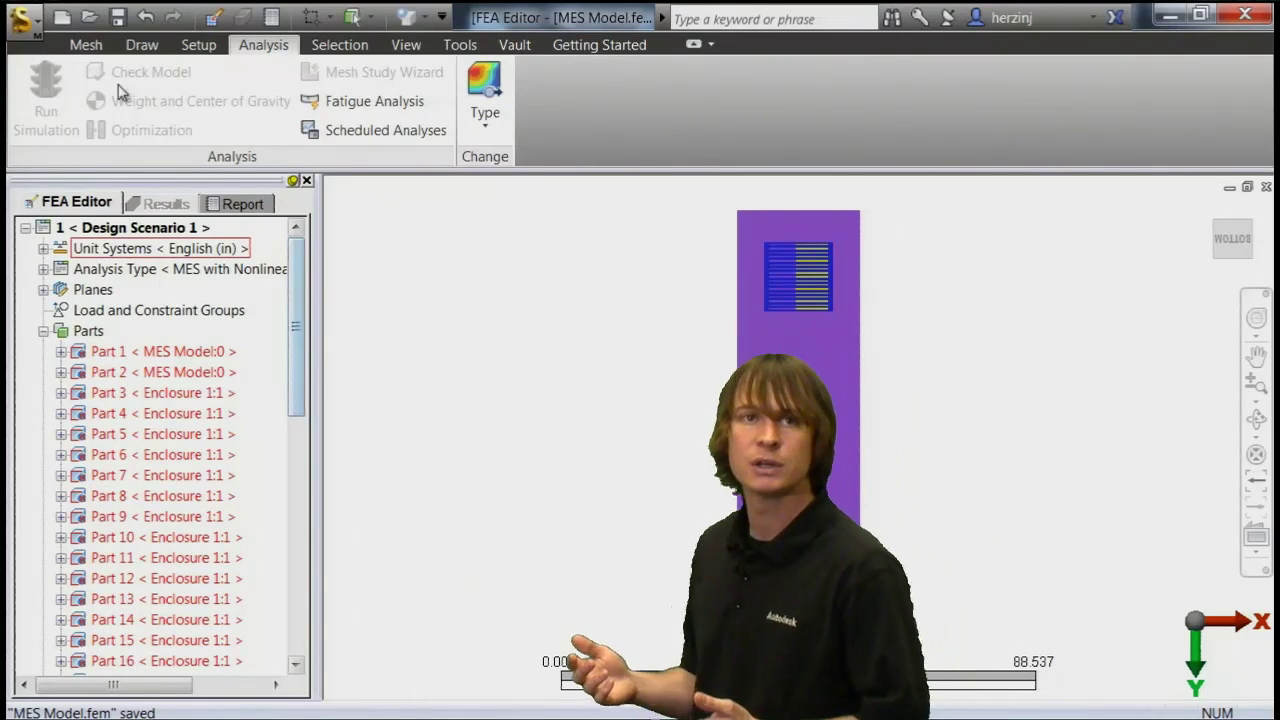
{"action": "mouse_move", "coordinate": [297, 285]}
{"action": "left_mouse_down"}
{"action": "mouse_move", "coordinate": [300, 533]}
{"action": "mouse_move", "coordinate": [300, 285]}
{"action": "left_mouse_up"}
{"action": "left_click", "coordinate": [175, 351]}
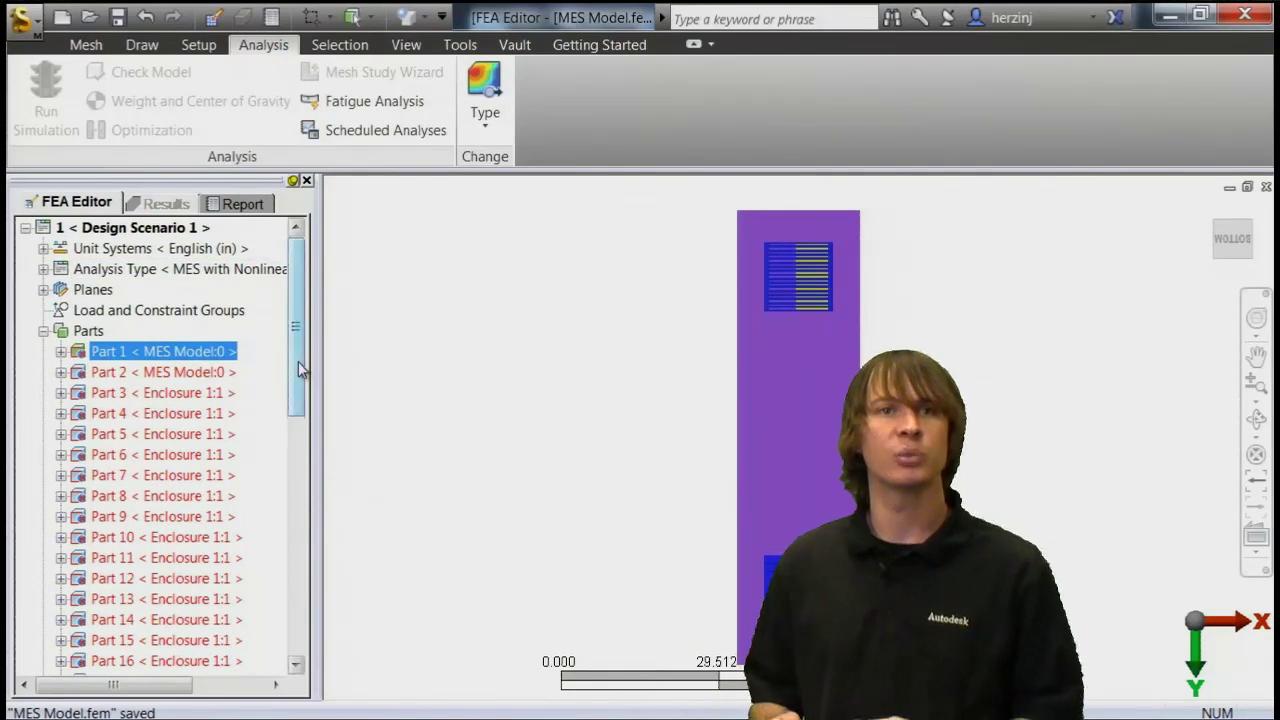
{"action": "left_click_drag", "start_coordinate": [298, 361], "coordinate": [280, 533]}
{"action": "left_click", "coordinate": [168, 421], "text": "shift"}
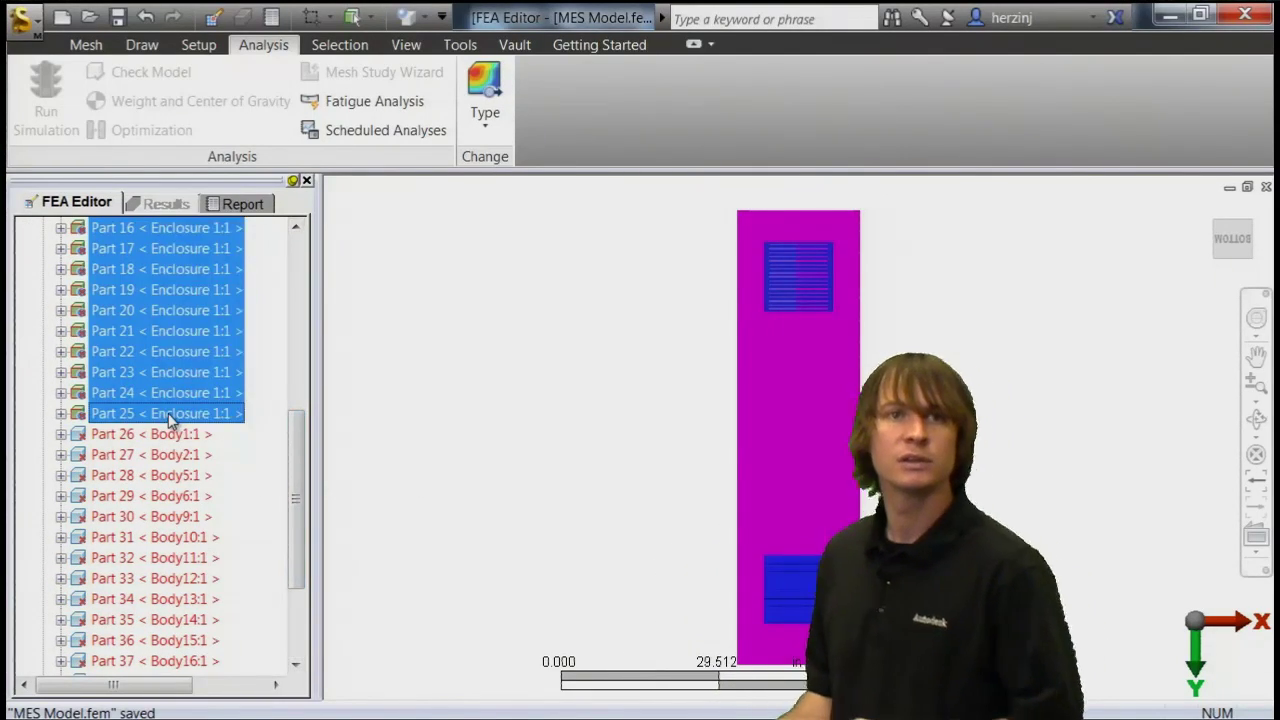
{"action": "right_click", "coordinate": [168, 421]}
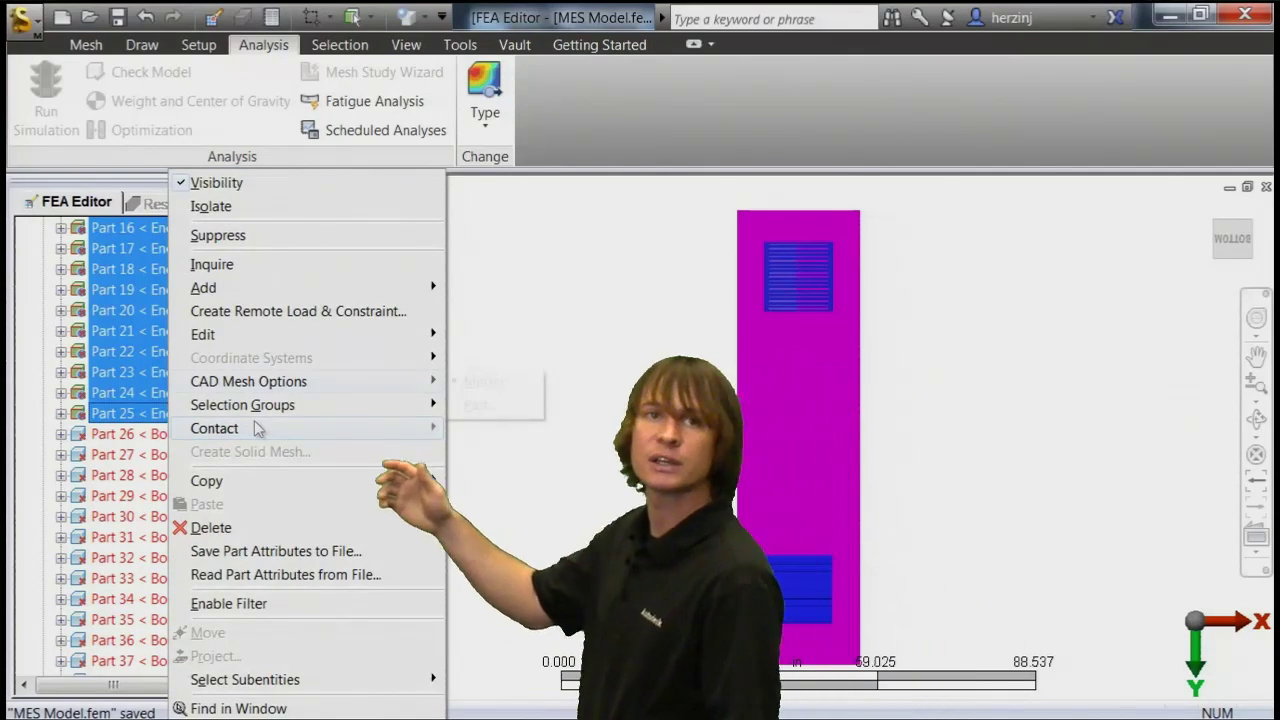
Step: Give Parts 1–25 a plate/shell part mesh with 0 retries and an absolute 0.45 in size
{"action": "mouse_move", "coordinate": [250, 381]}
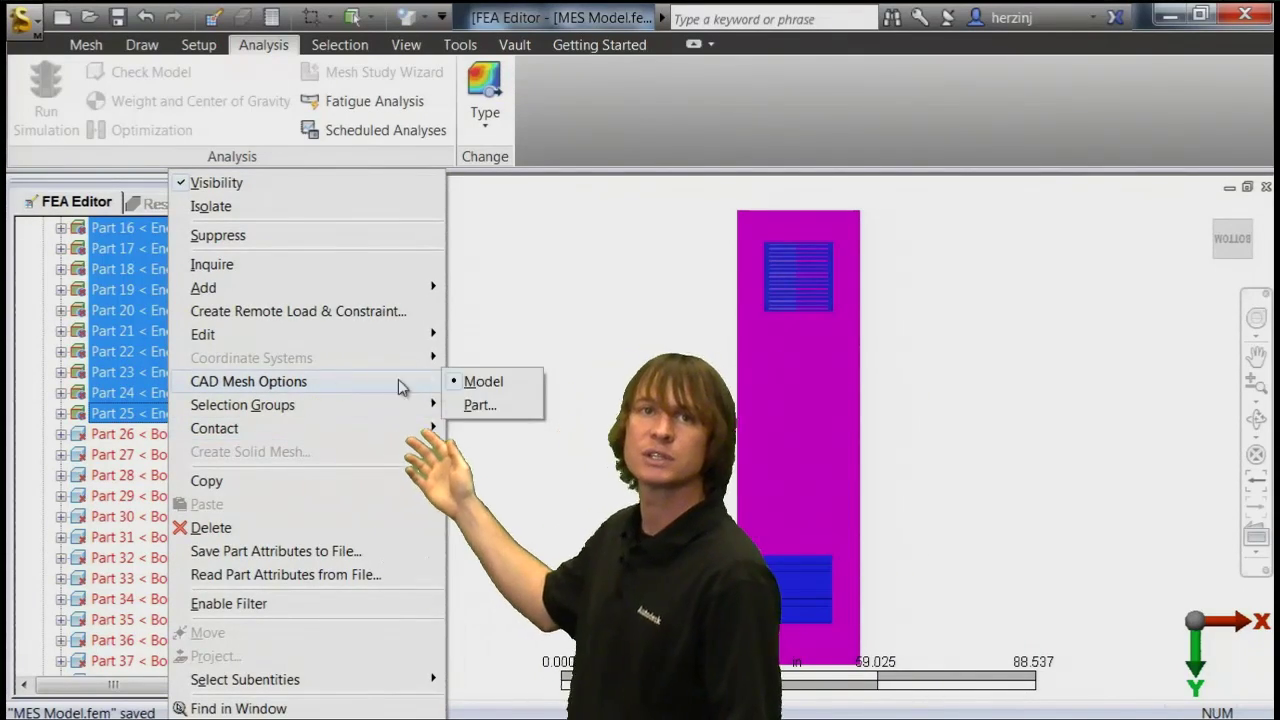
{"action": "left_click", "coordinate": [479, 405]}
{"action": "left_click", "coordinate": [479, 363]}
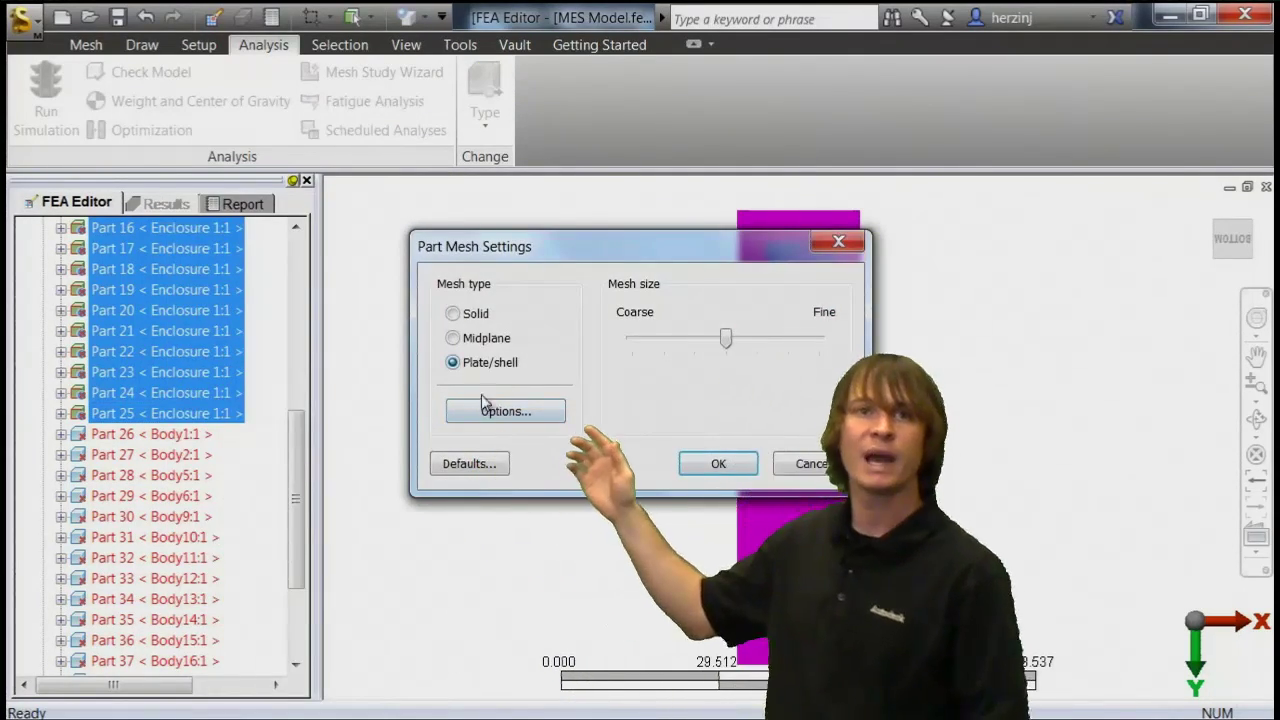
{"action": "left_click", "coordinate": [503, 410]}
{"action": "double_click", "coordinate": [604, 347]}
{"action": "type", "text": "0"}
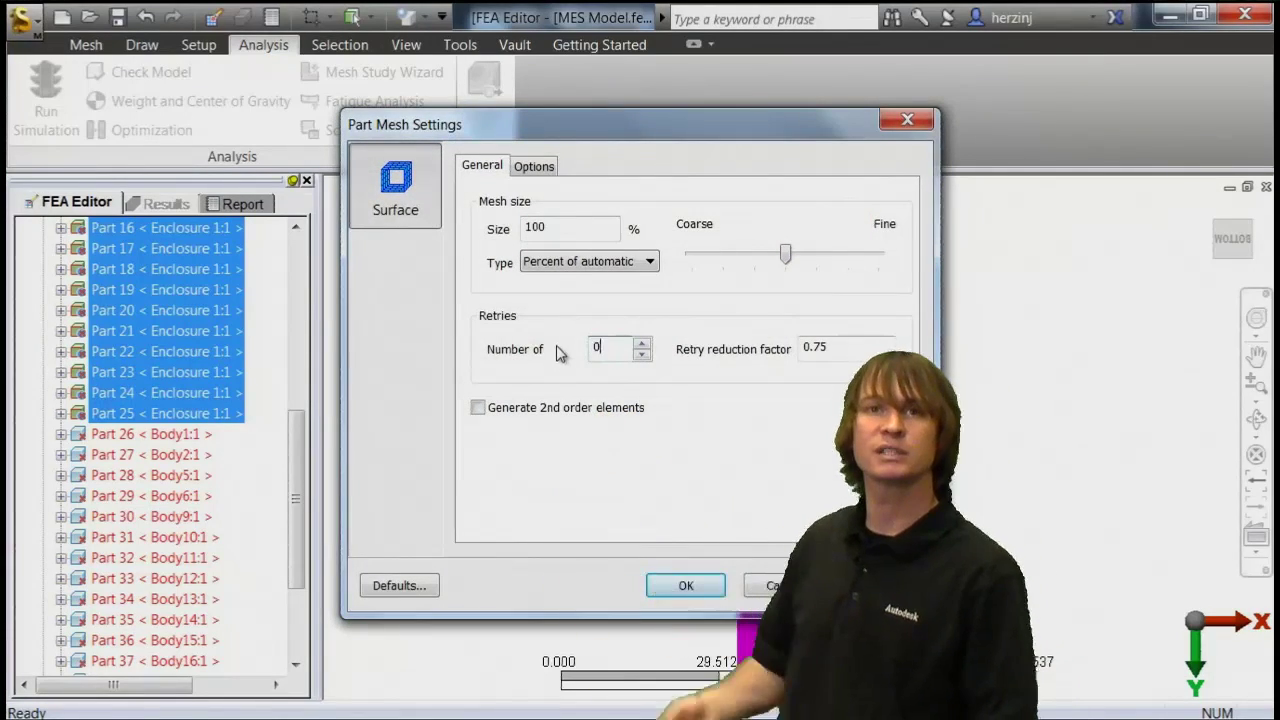
{"action": "left_click", "coordinate": [577, 297]}
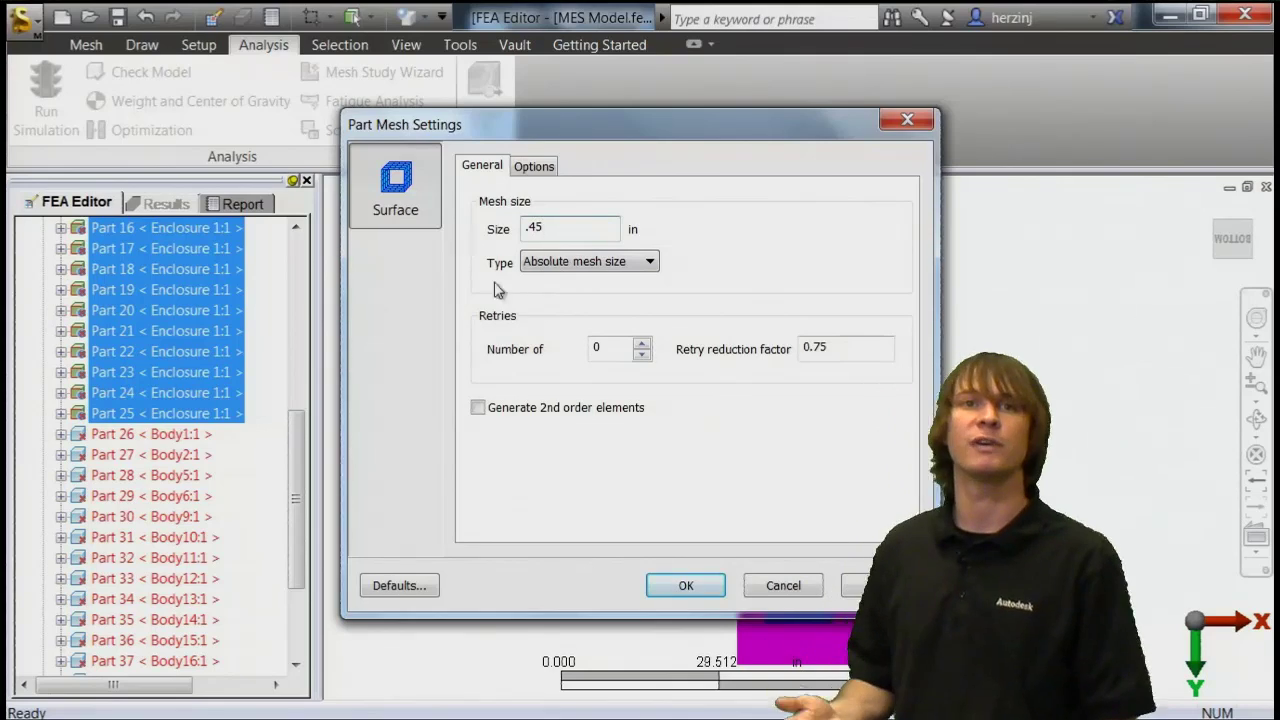
{"action": "left_click", "coordinate": [684, 588]}
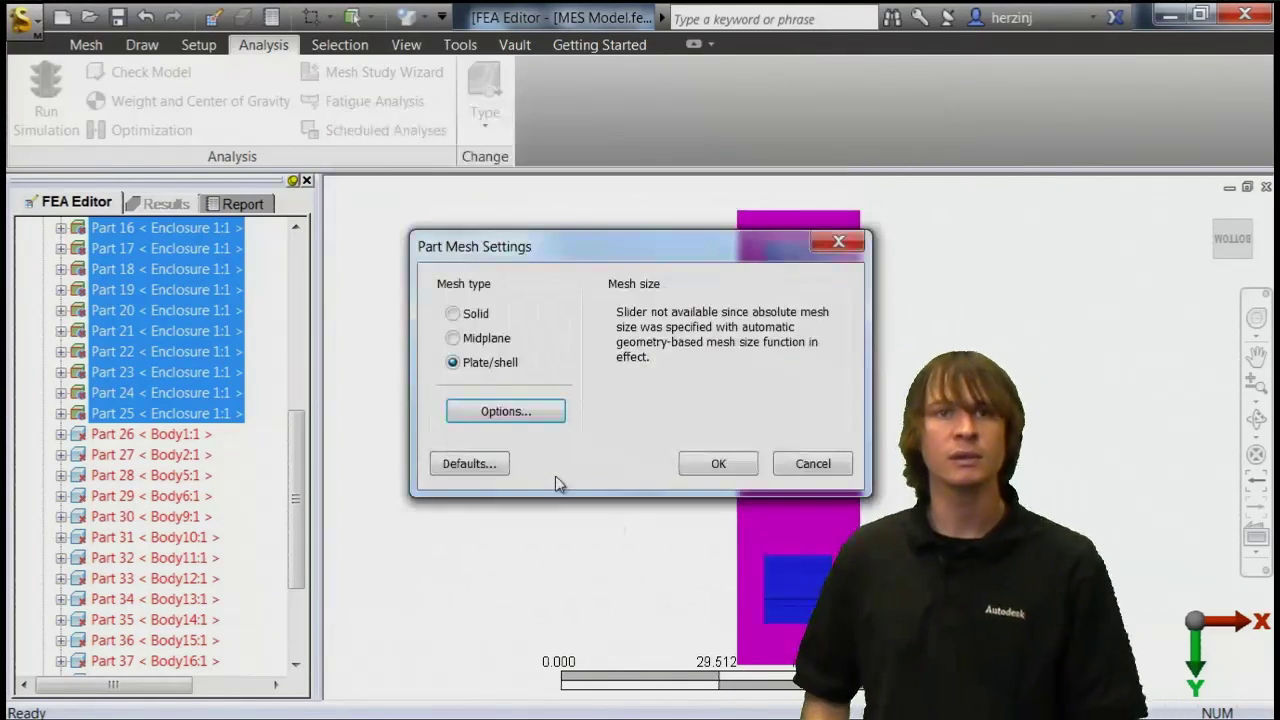
{"action": "left_click", "coordinate": [716, 463]}
{"action": "left_click_drag", "start_coordinate": [296, 490], "coordinate": [283, 316]}
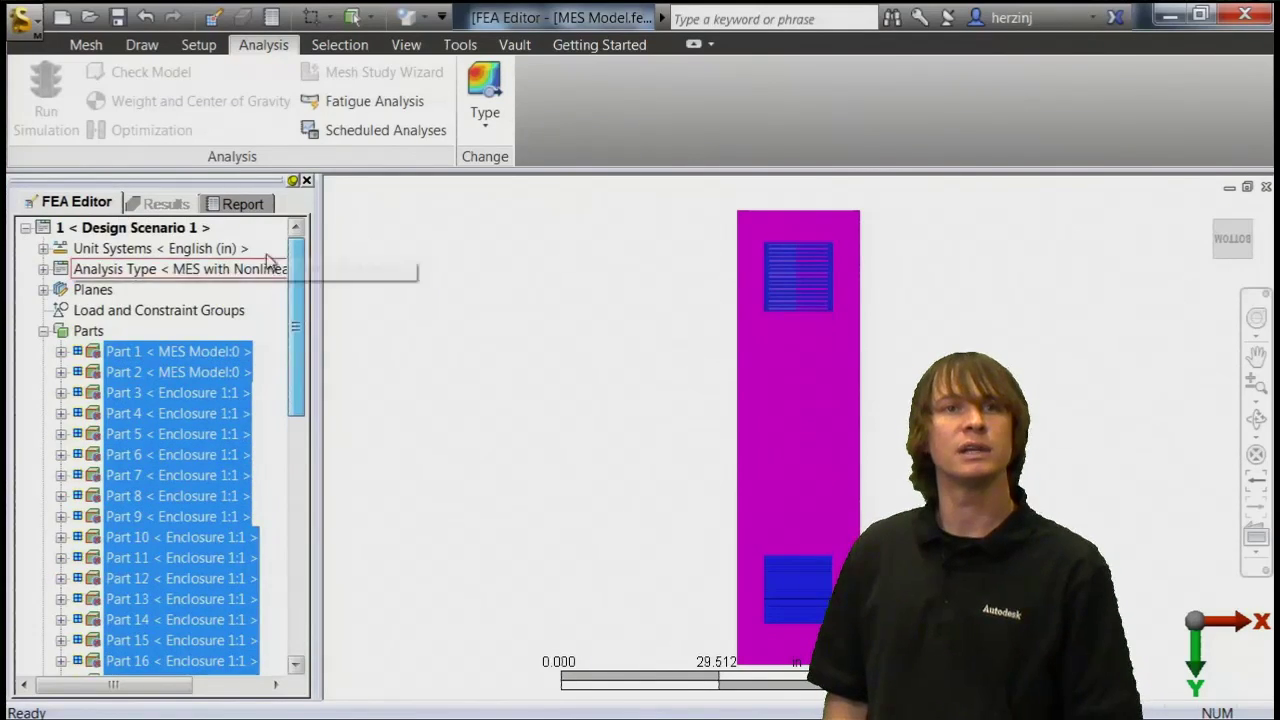
Step: Set the 3D model mesh to an absolute surface mesh size of 0.4 in
{"action": "left_click", "coordinate": [86, 46]}
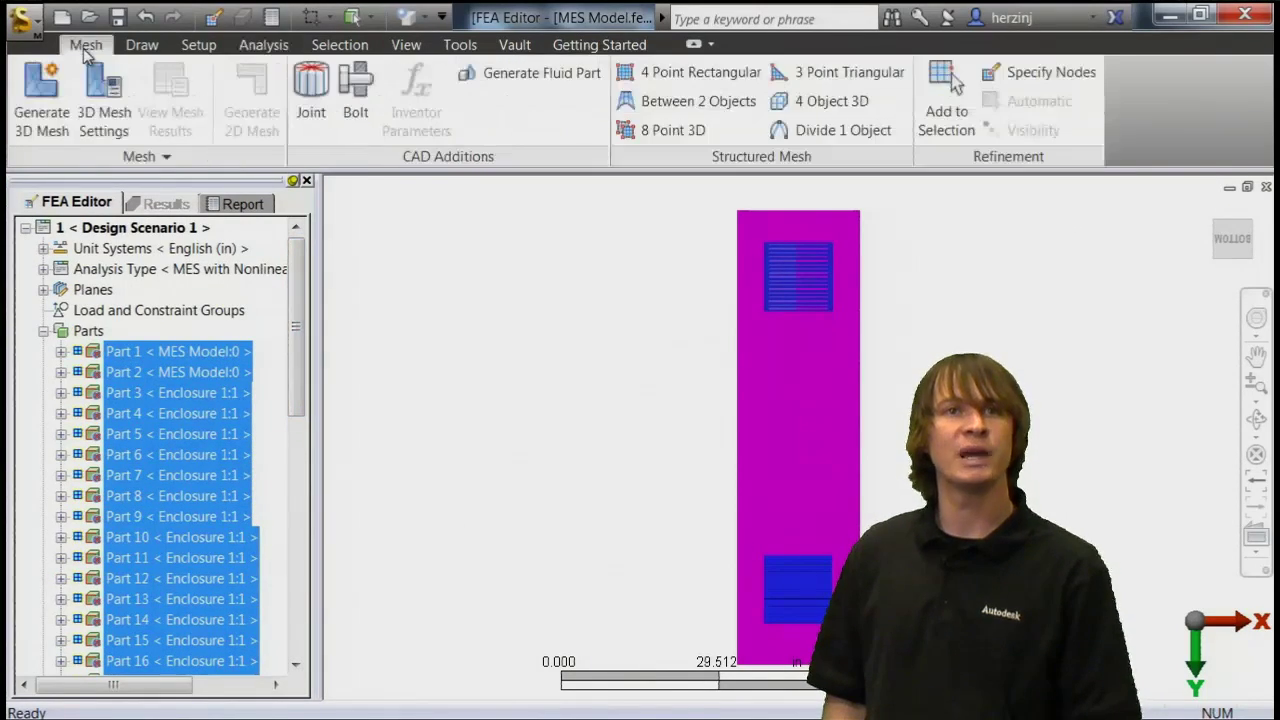
{"action": "left_click", "coordinate": [104, 120]}
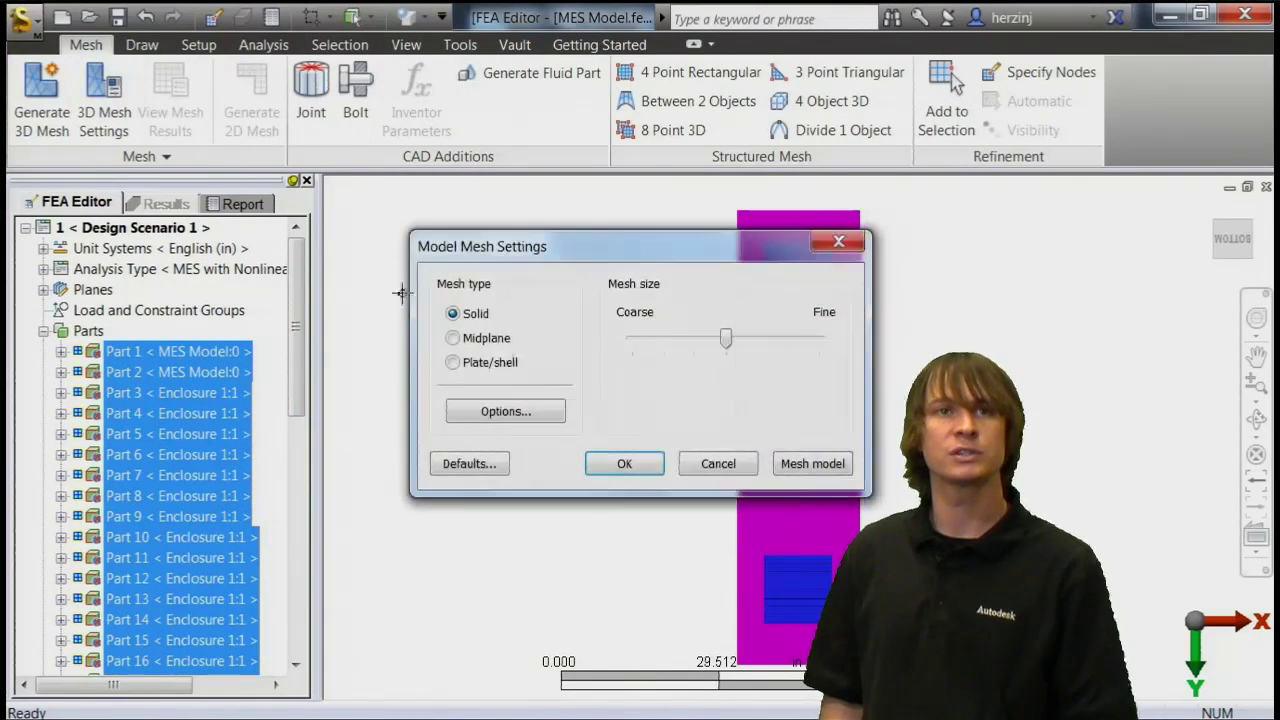
{"action": "left_click", "coordinate": [512, 409]}
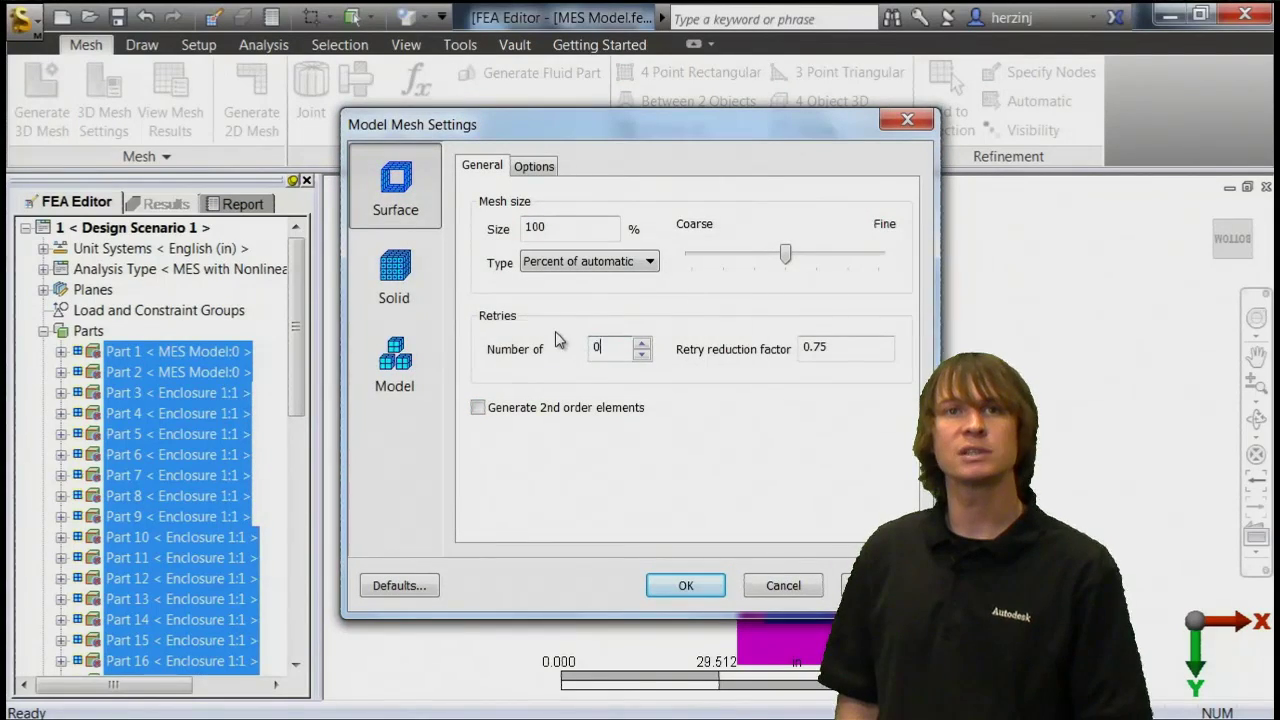
{"action": "left_click", "coordinate": [402, 365]}
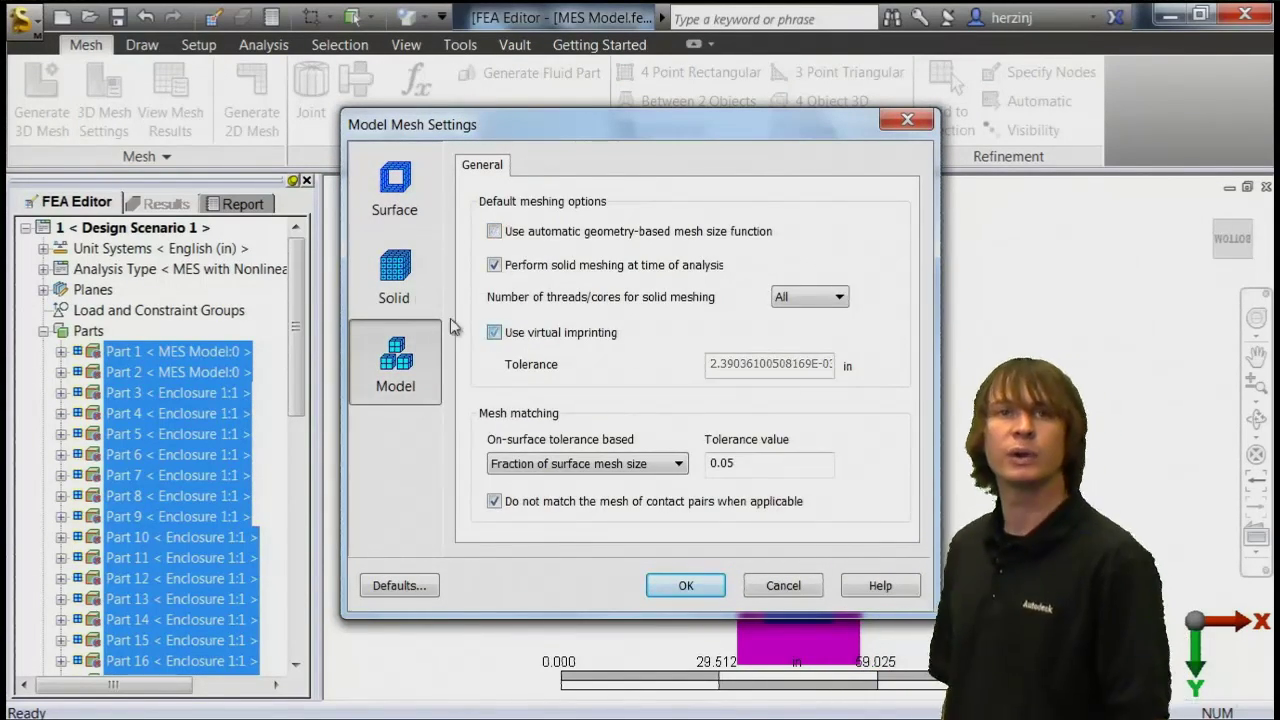
{"action": "left_click", "coordinate": [387, 183]}
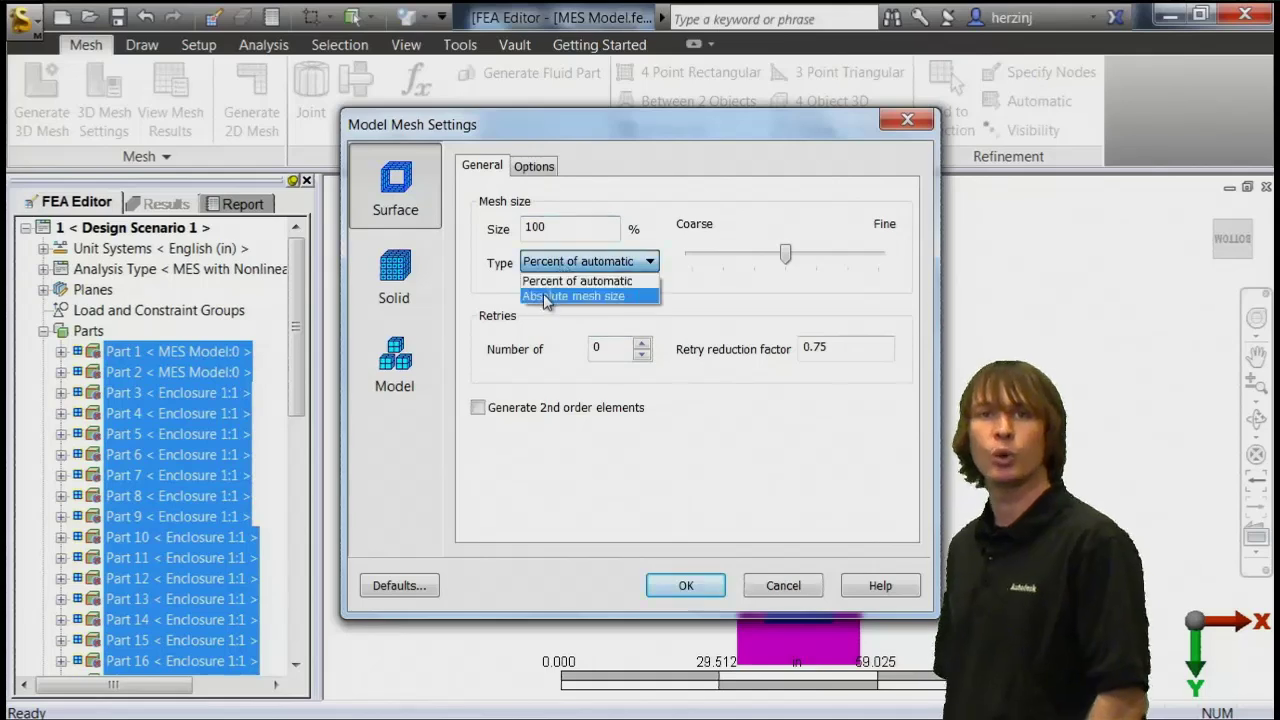
{"action": "type", "text": ".45"}
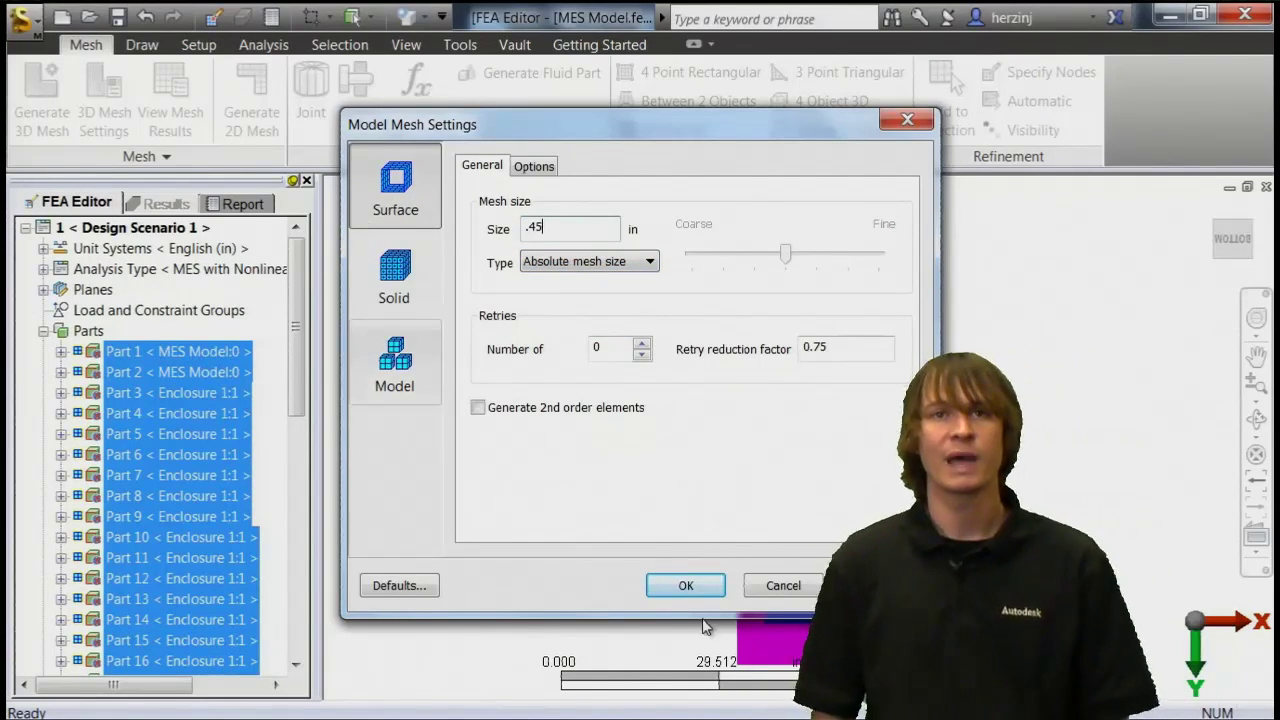
{"action": "left_click", "coordinate": [686, 585]}
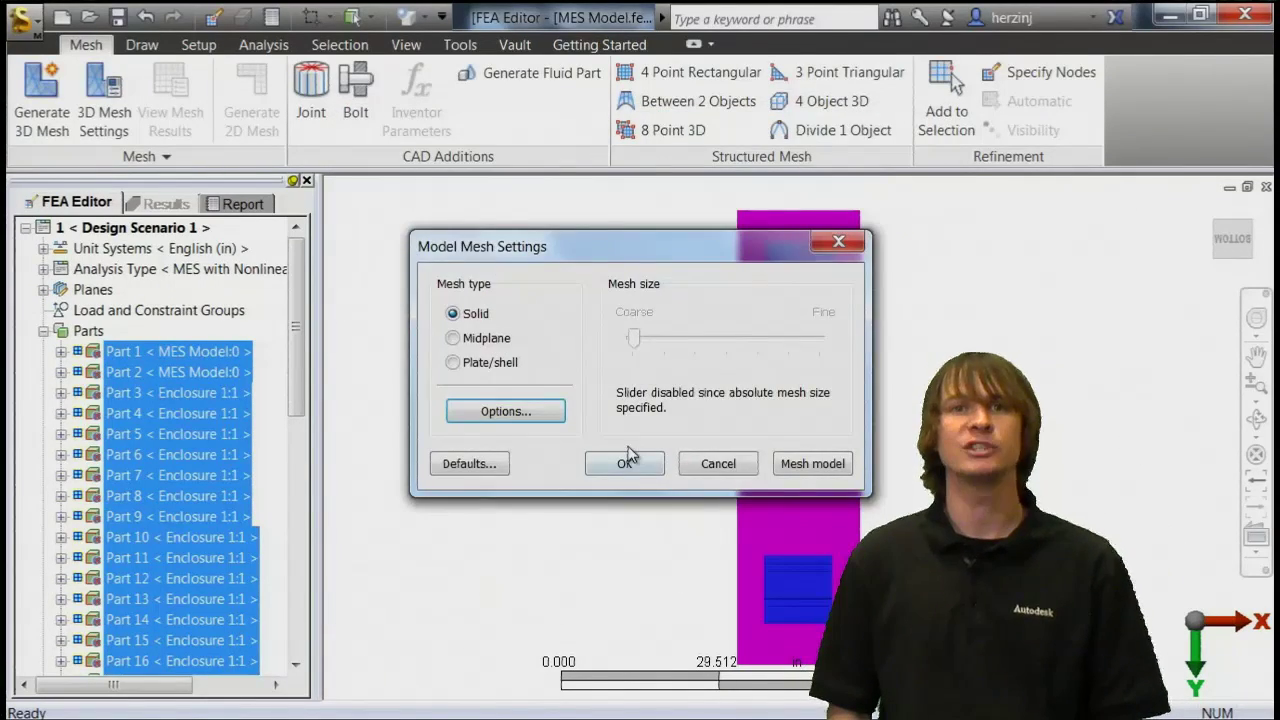
{"action": "left_click", "coordinate": [626, 460]}
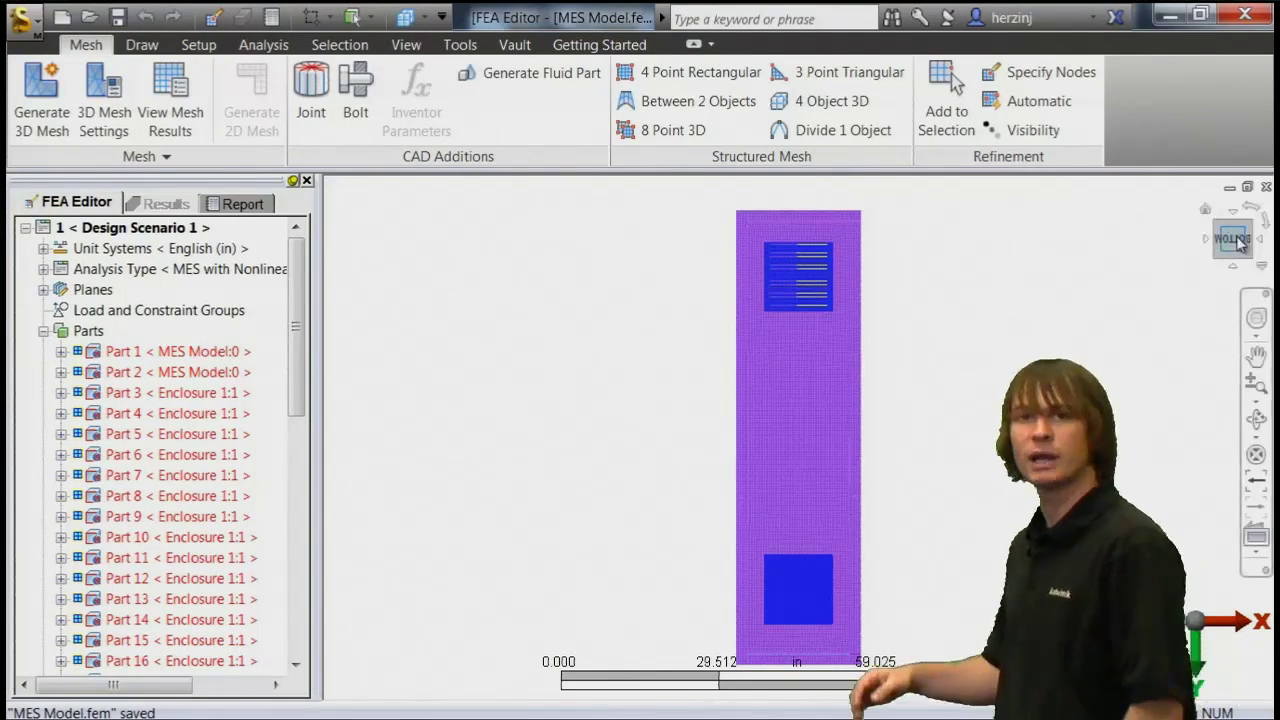
Step: Select Parts 1–25 and give their shell element definition a 0.125 in thickness
{"action": "left_click", "coordinate": [230, 351]}
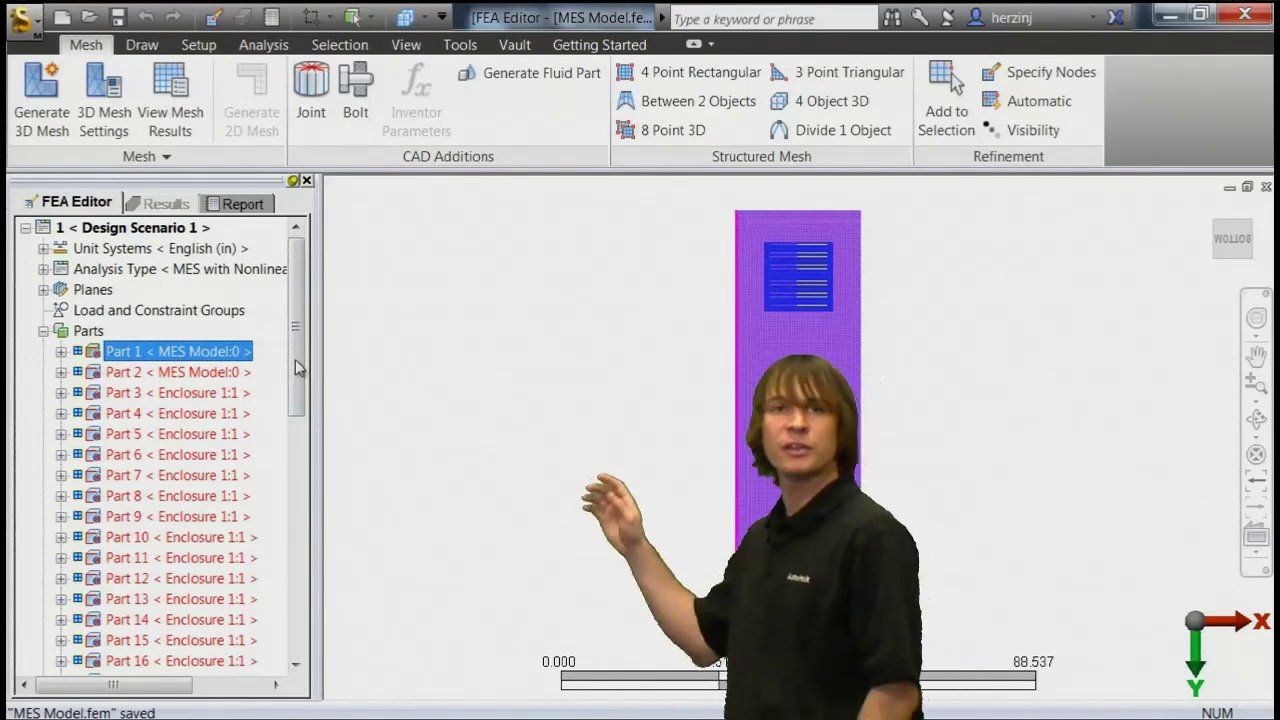
{"action": "scroll", "coordinate": [296, 368], "scroll_direction": "down", "scroll_amount": 4}
{"action": "left_click", "coordinate": [240, 598], "text": "shift"}
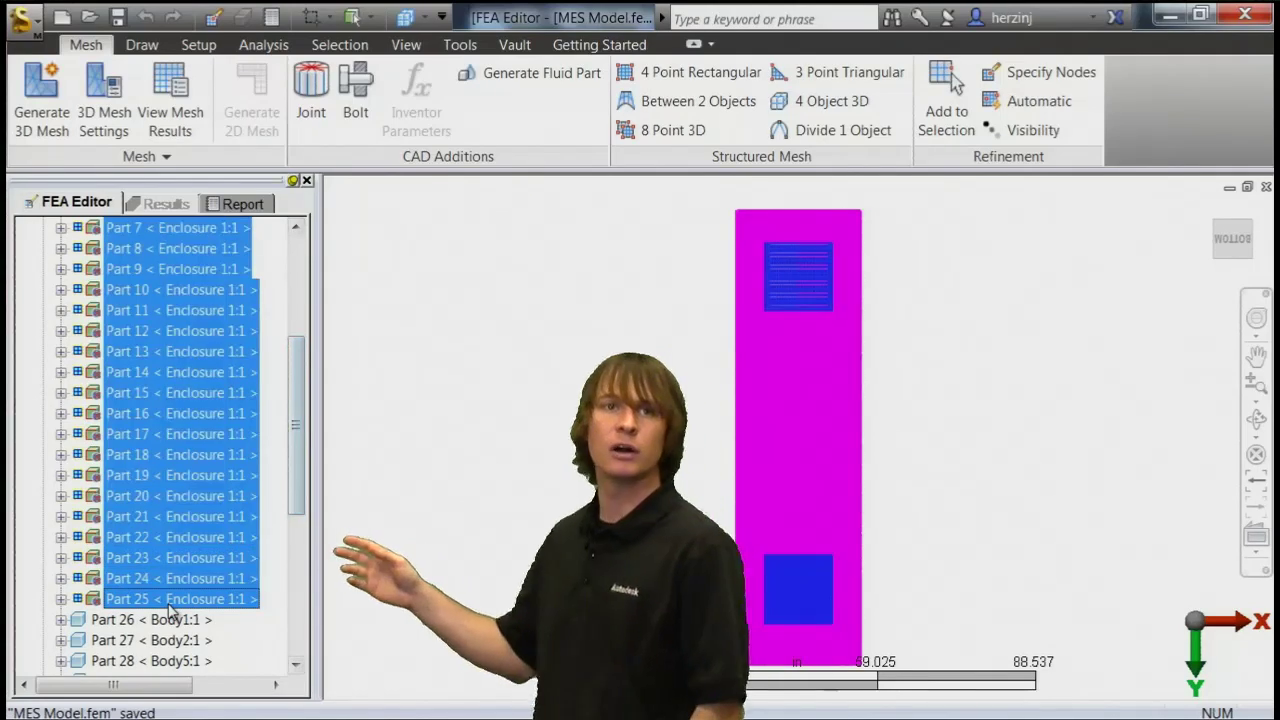
{"action": "right_click", "coordinate": [169, 608]}
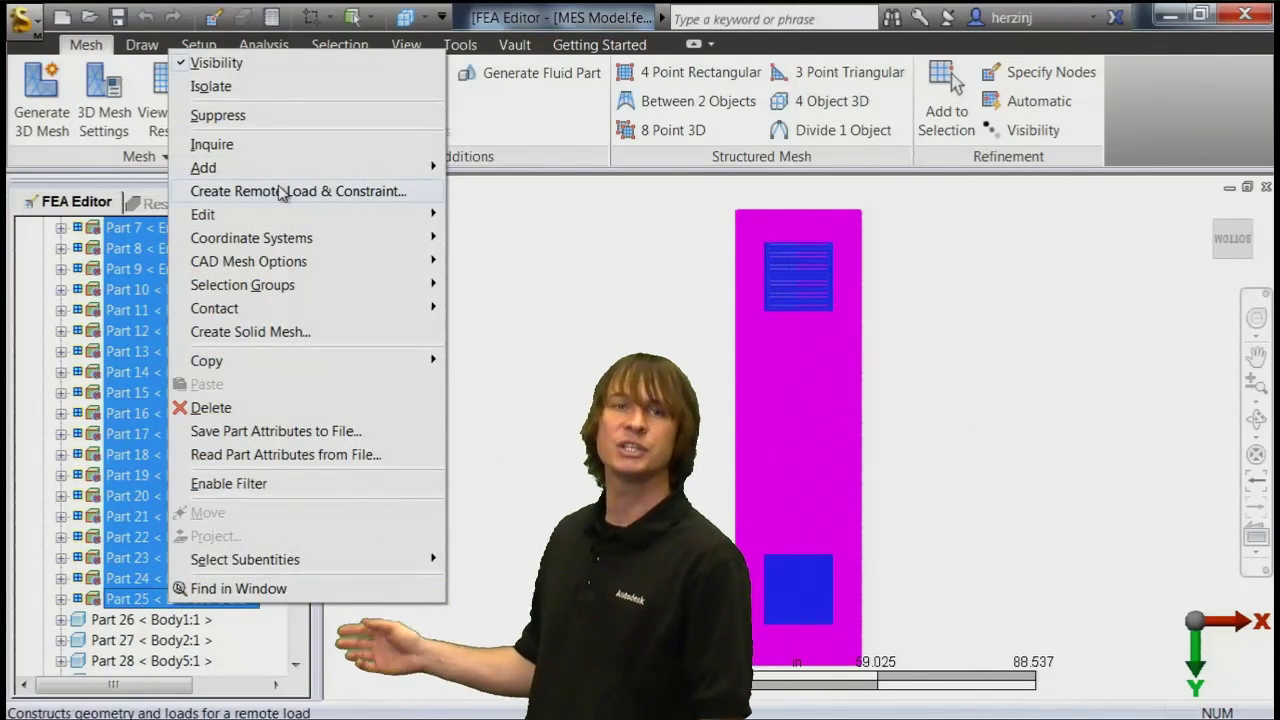
{"action": "mouse_move", "coordinate": [280, 214]}
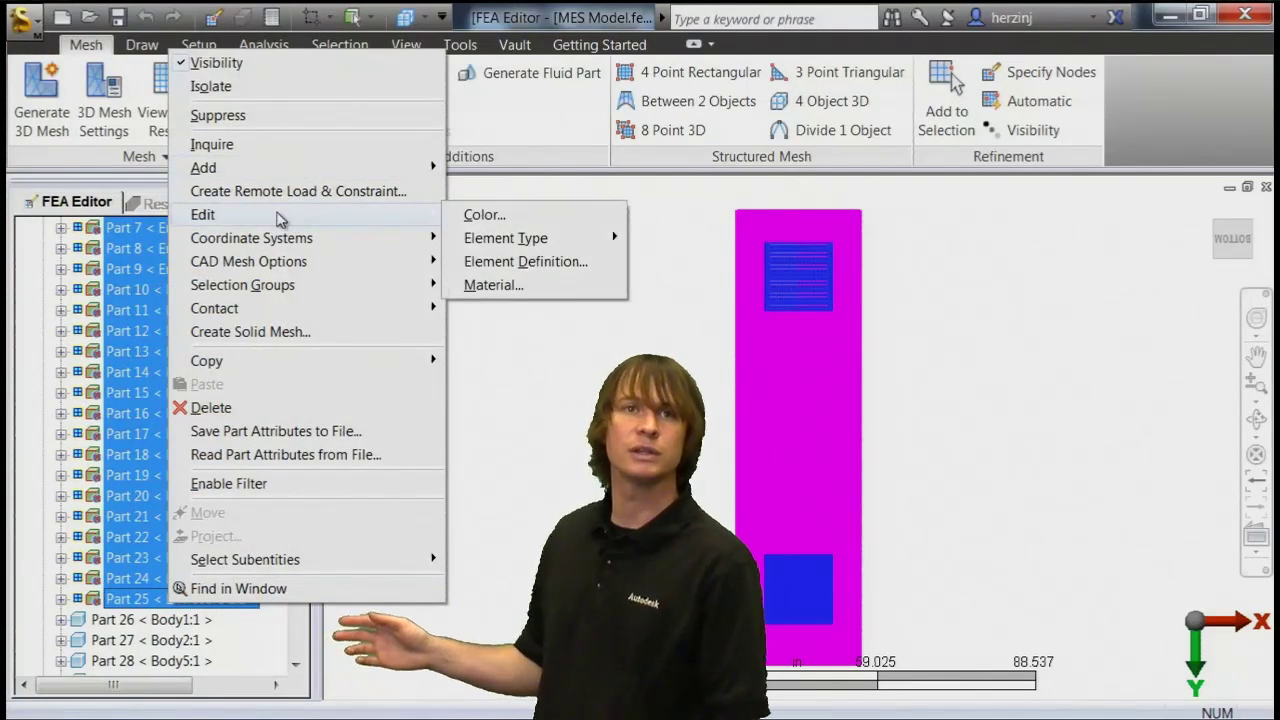
{"action": "left_click", "coordinate": [507, 260]}
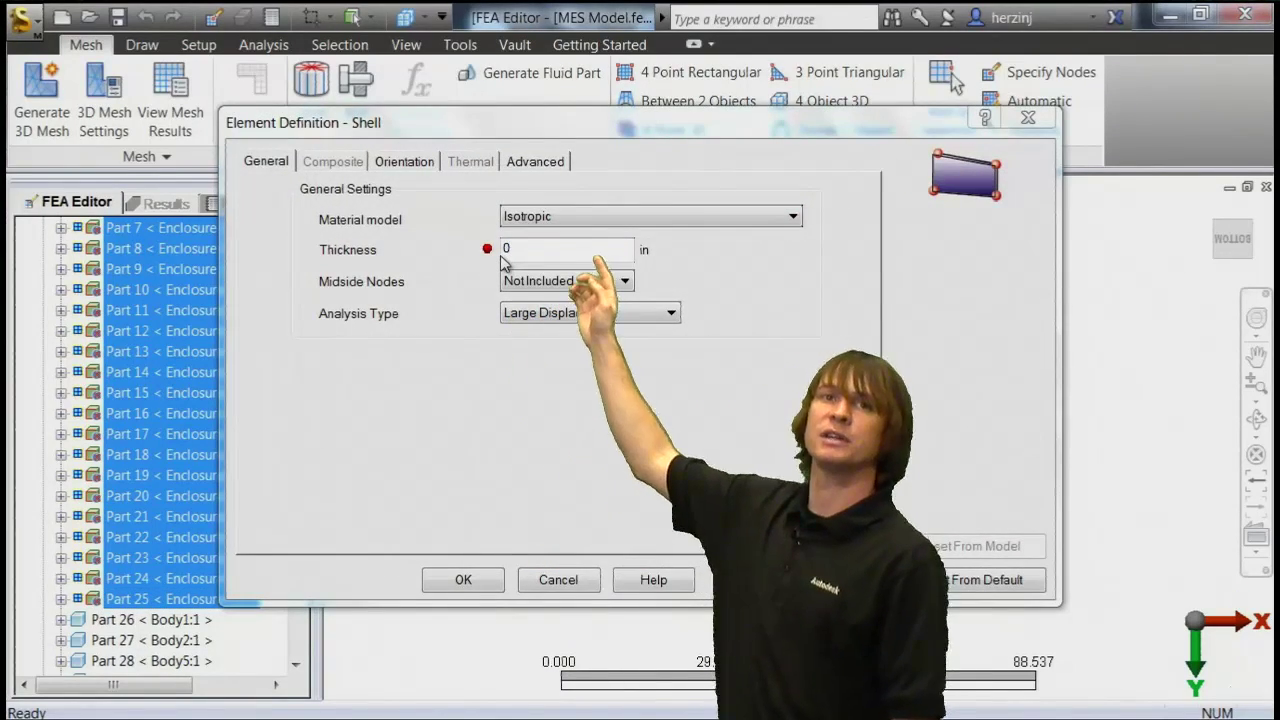
{"action": "left_click", "coordinate": [535, 255]}
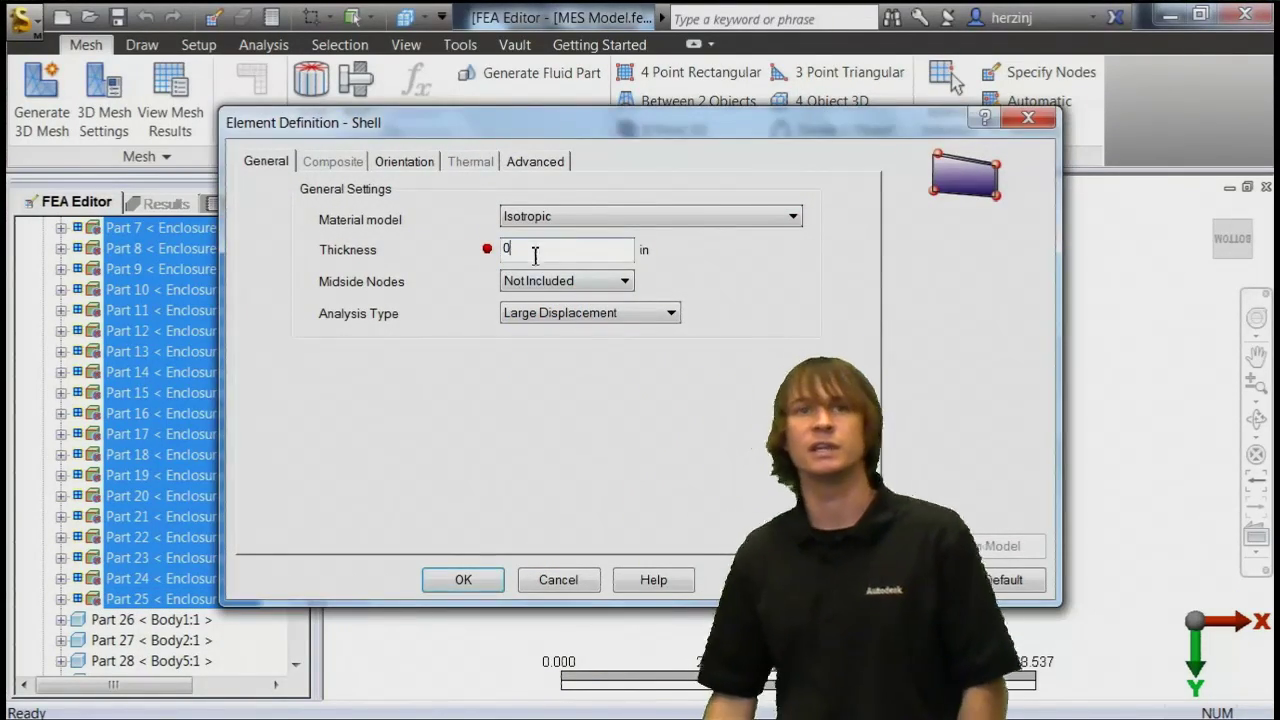
{"action": "type", "text": ".12"}
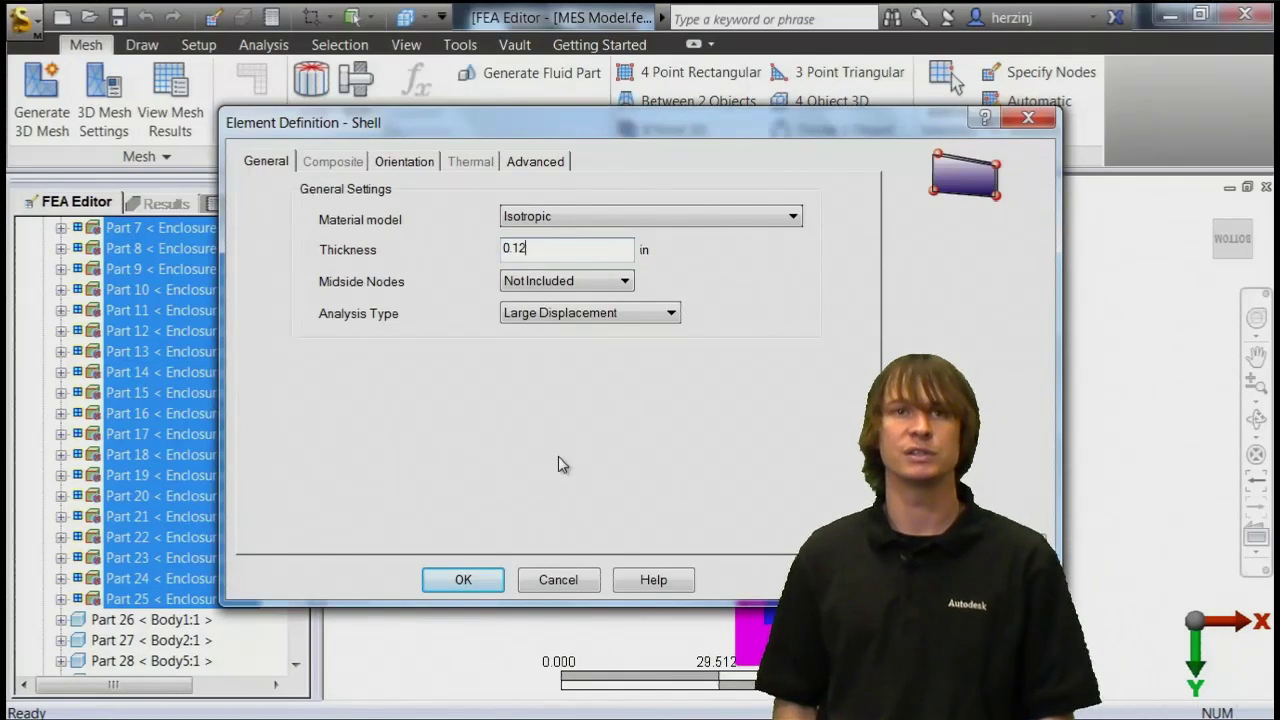
{"action": "type", "text": "5"}
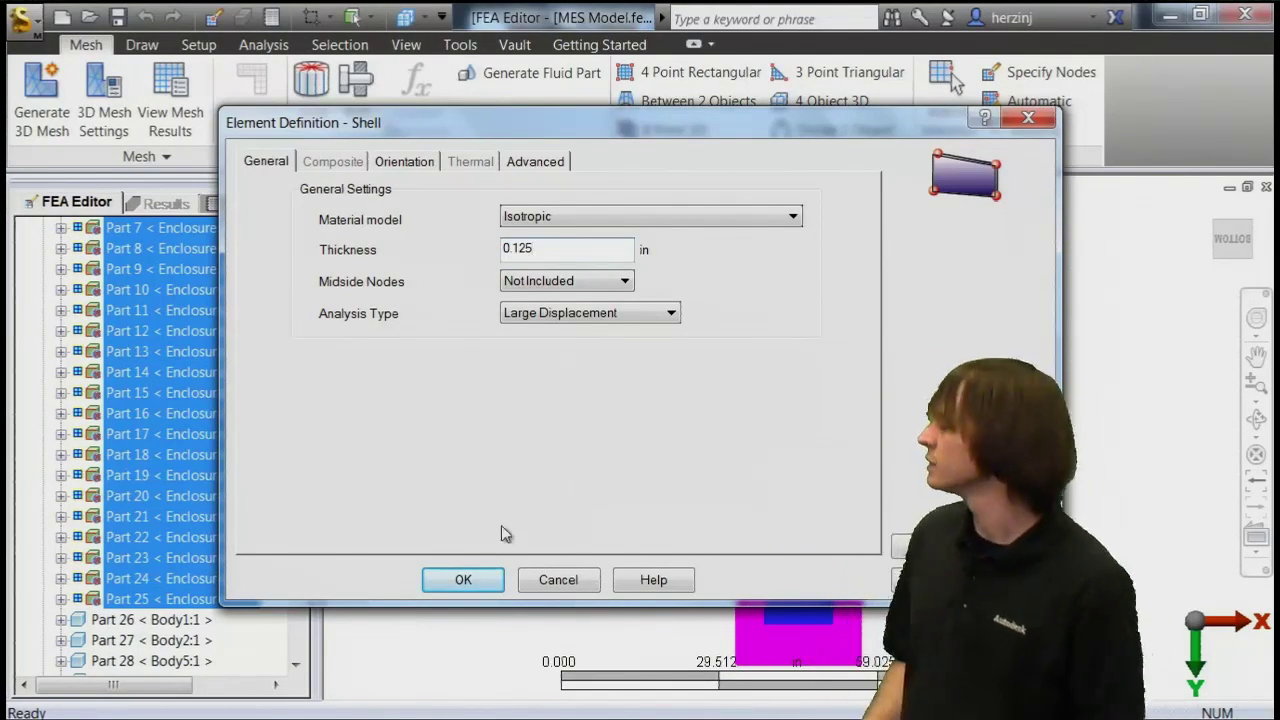
{"action": "left_click", "coordinate": [478, 582]}
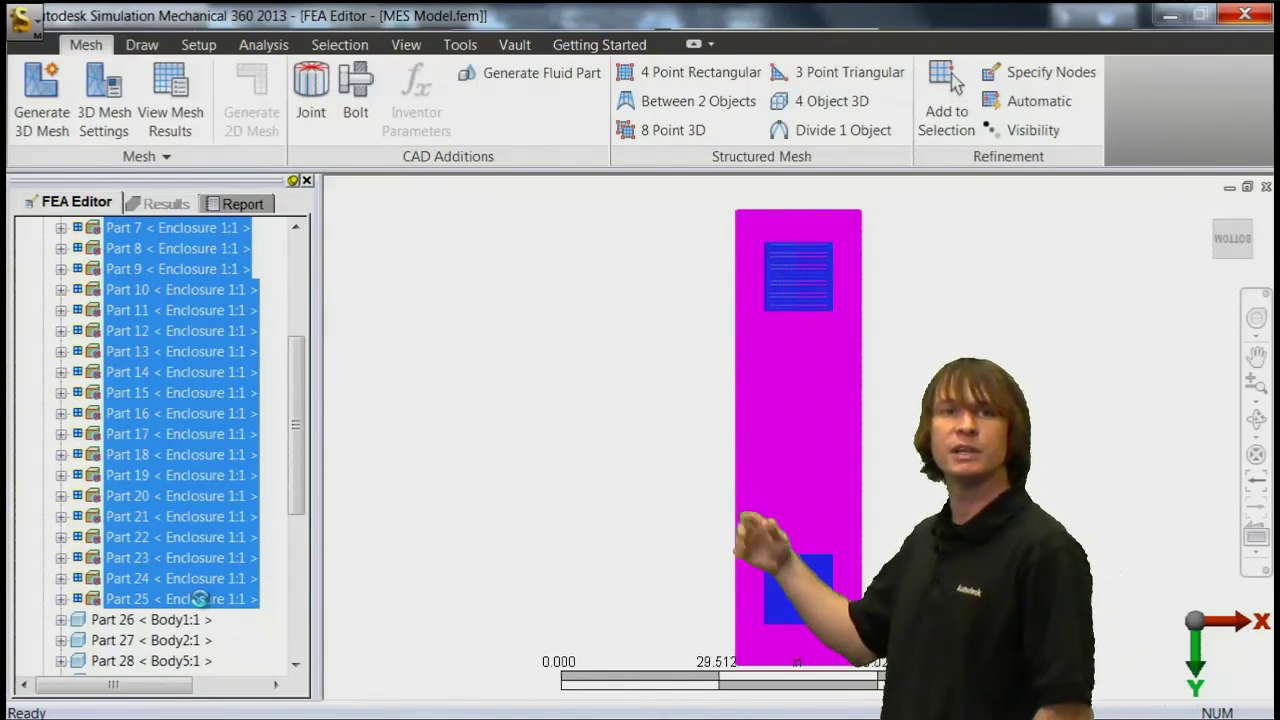
Step: Replace the enclosure shell parts' alloy steel with Aluminum 6061-O
{"action": "right_click", "coordinate": [200, 598]}
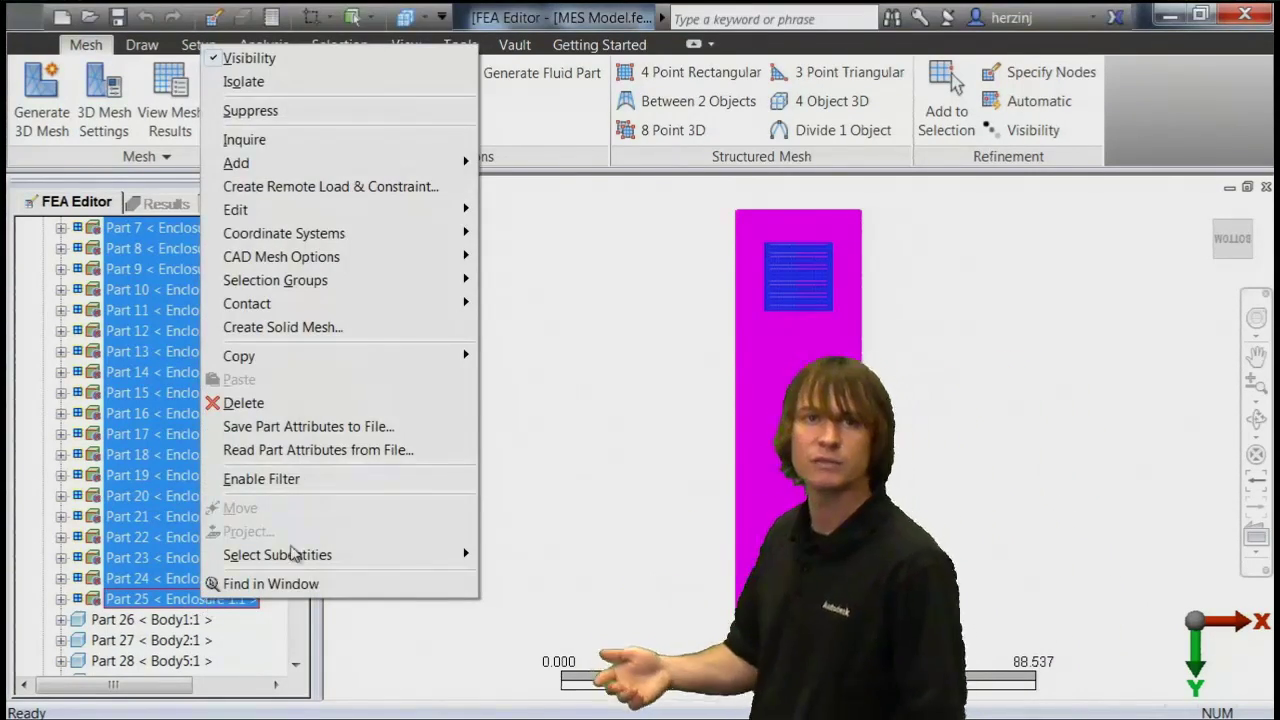
{"action": "mouse_move", "coordinate": [297, 209]}
{"action": "left_click", "coordinate": [534, 278]}
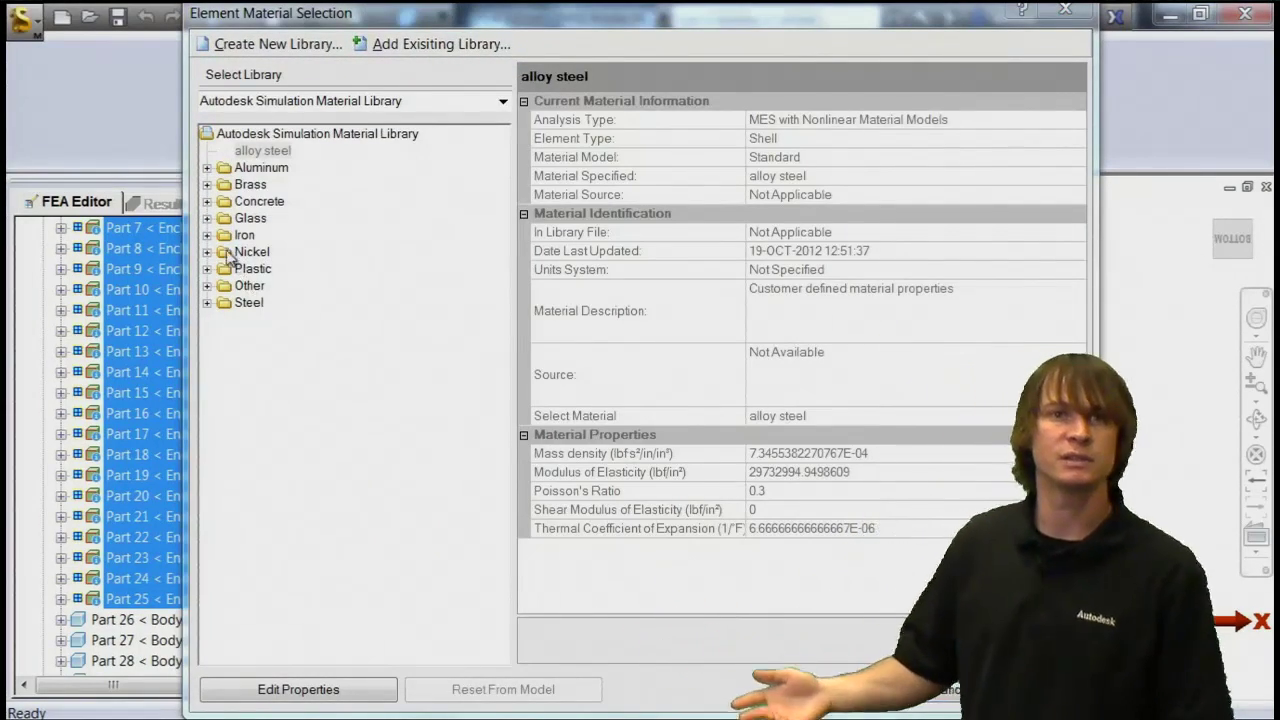
{"action": "left_click", "coordinate": [207, 168]}
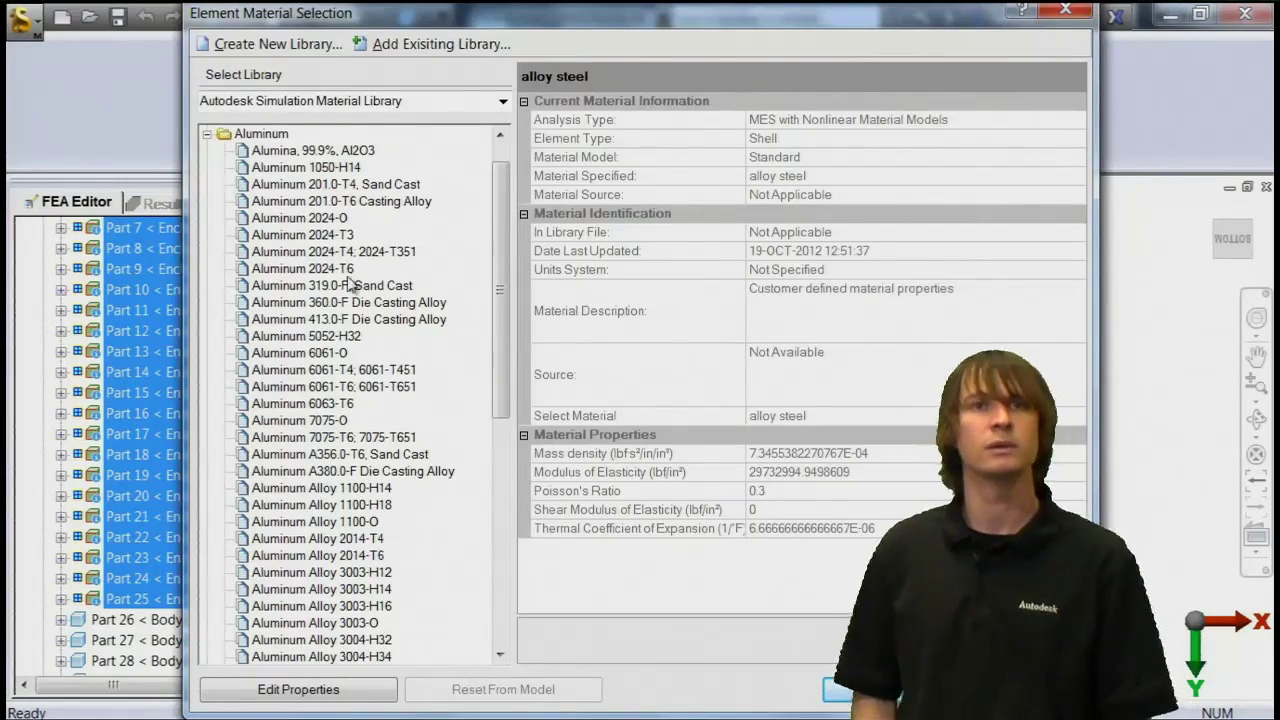
{"action": "left_click", "coordinate": [863, 689]}
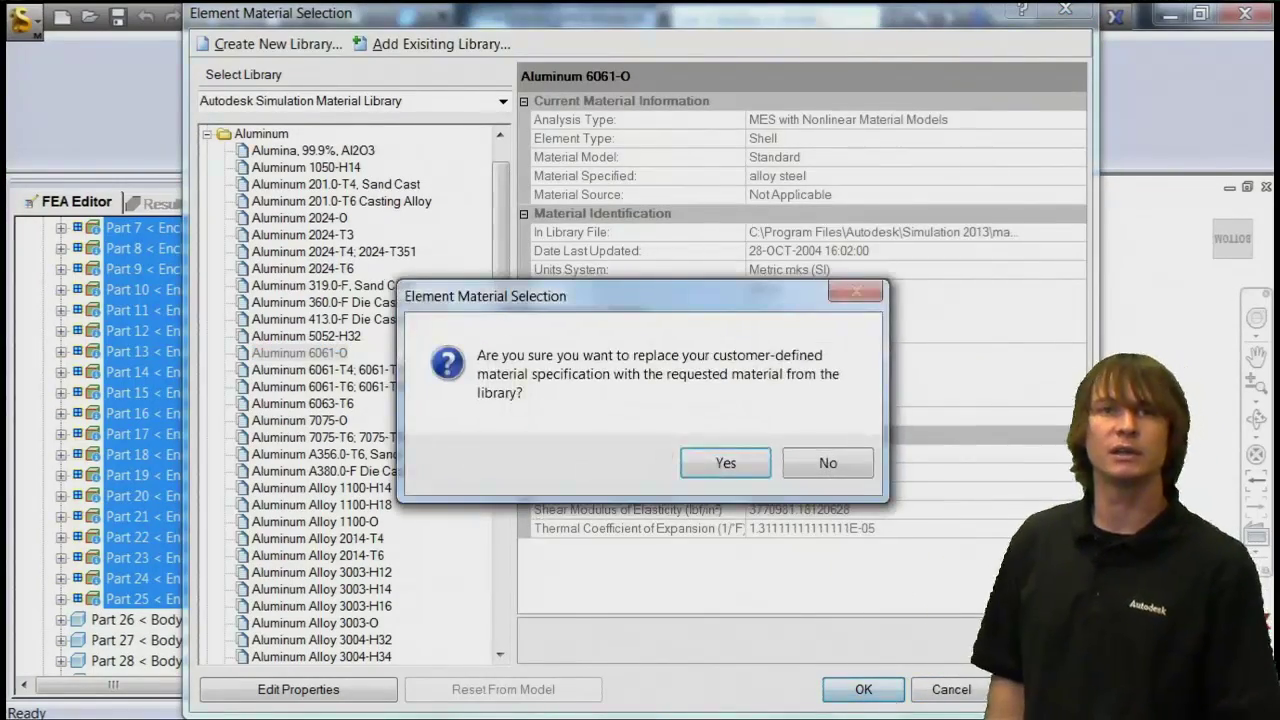
{"action": "left_click", "coordinate": [725, 463]}
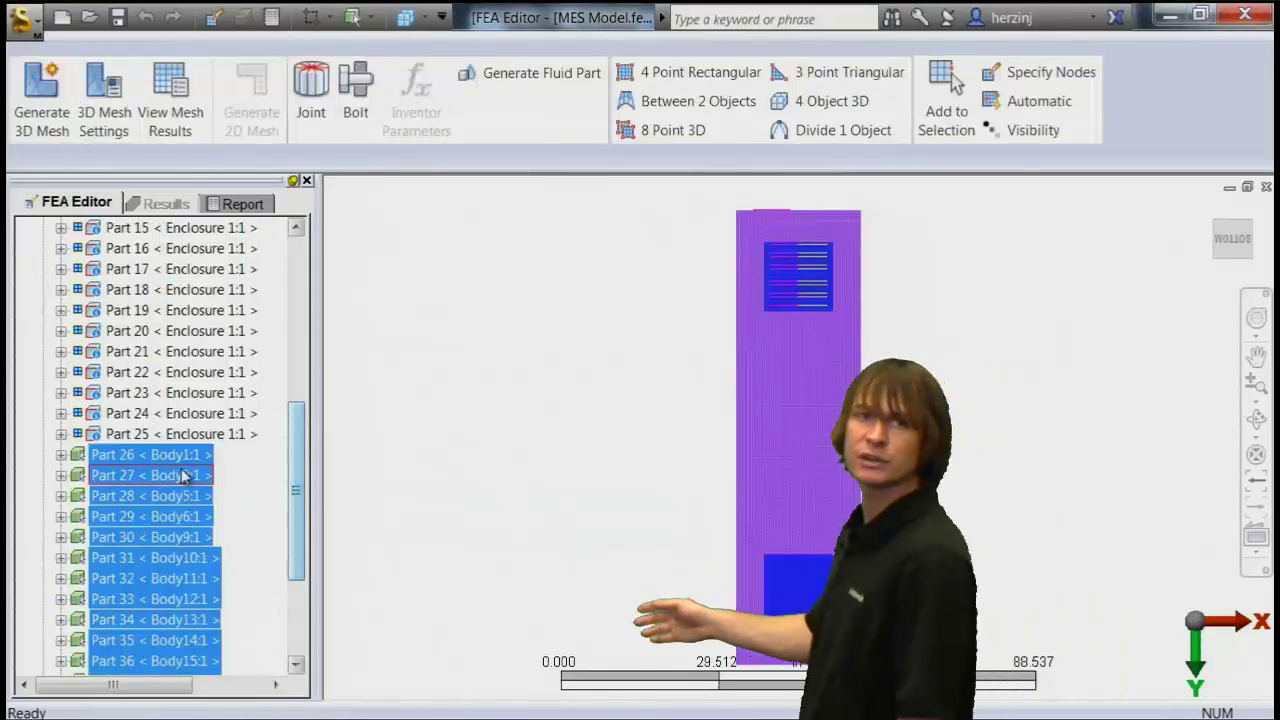
{"action": "right_click", "coordinate": [175, 458]}
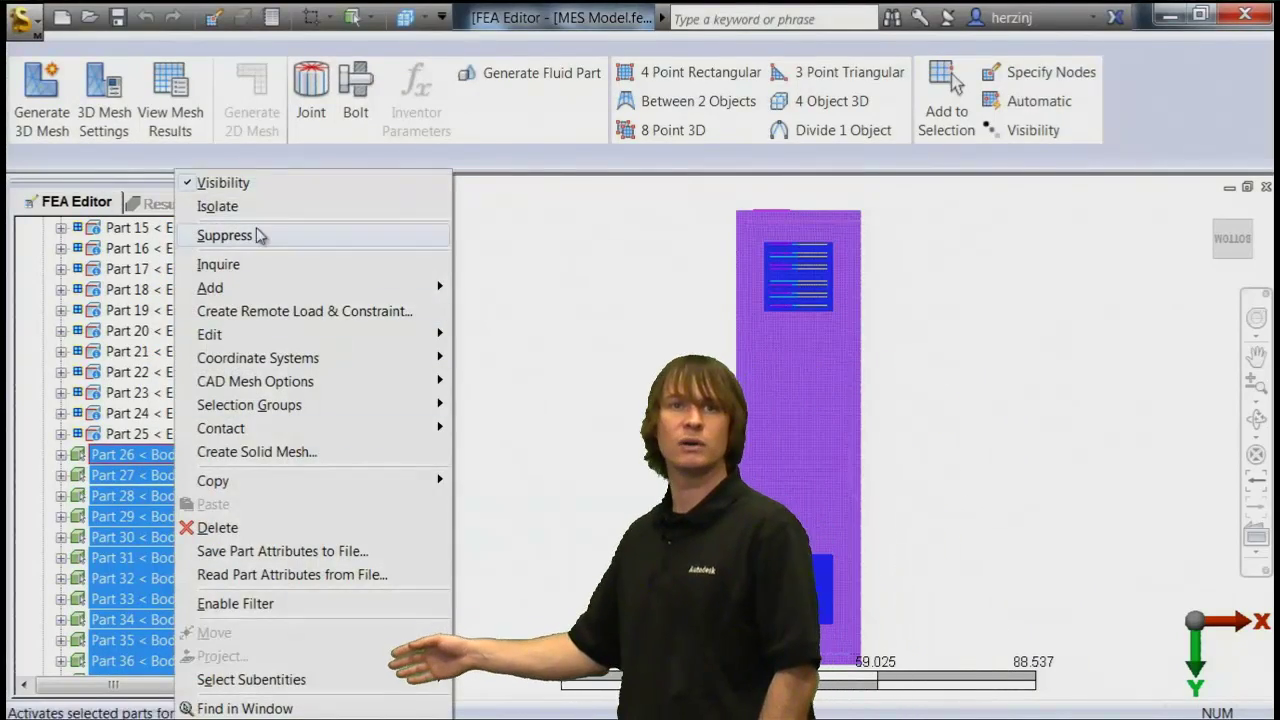
Step: Assign Aluminum 6061-O to solid body Parts 26–36, replacing alloy steel
{"action": "mouse_move", "coordinate": [250, 334]}
{"action": "left_click", "coordinate": [531, 407]}
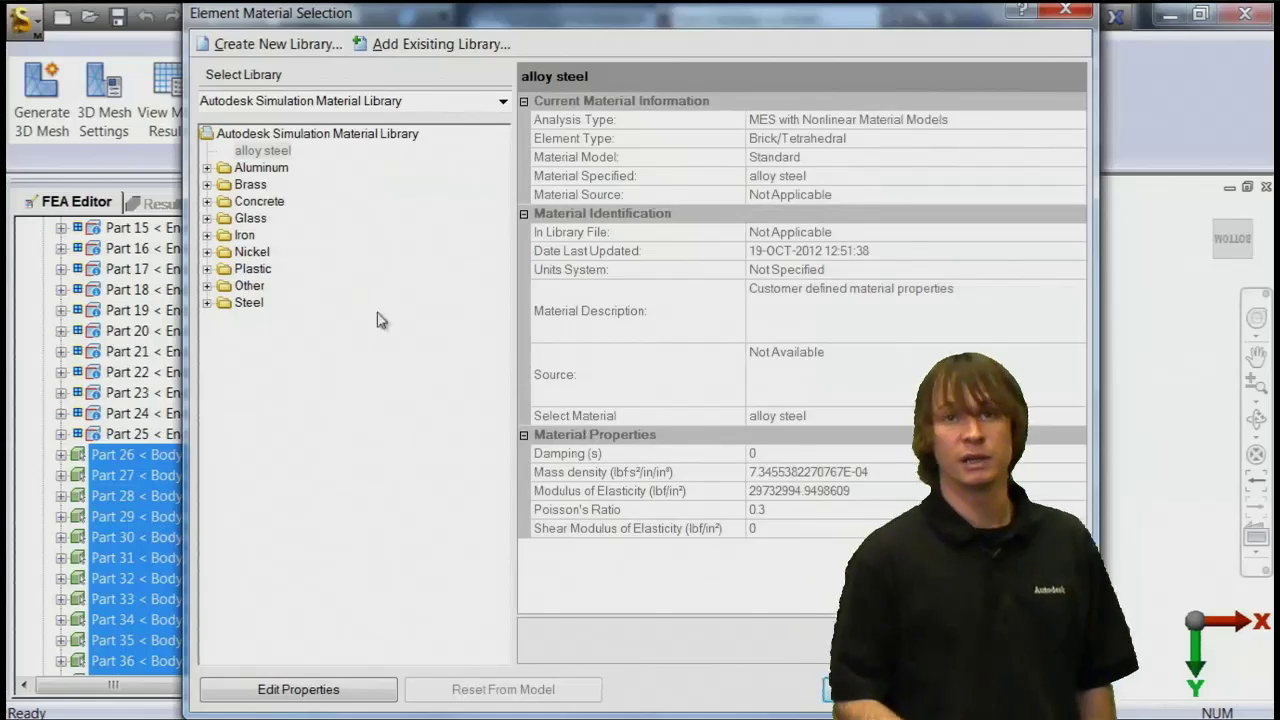
{"action": "left_click", "coordinate": [208, 169]}
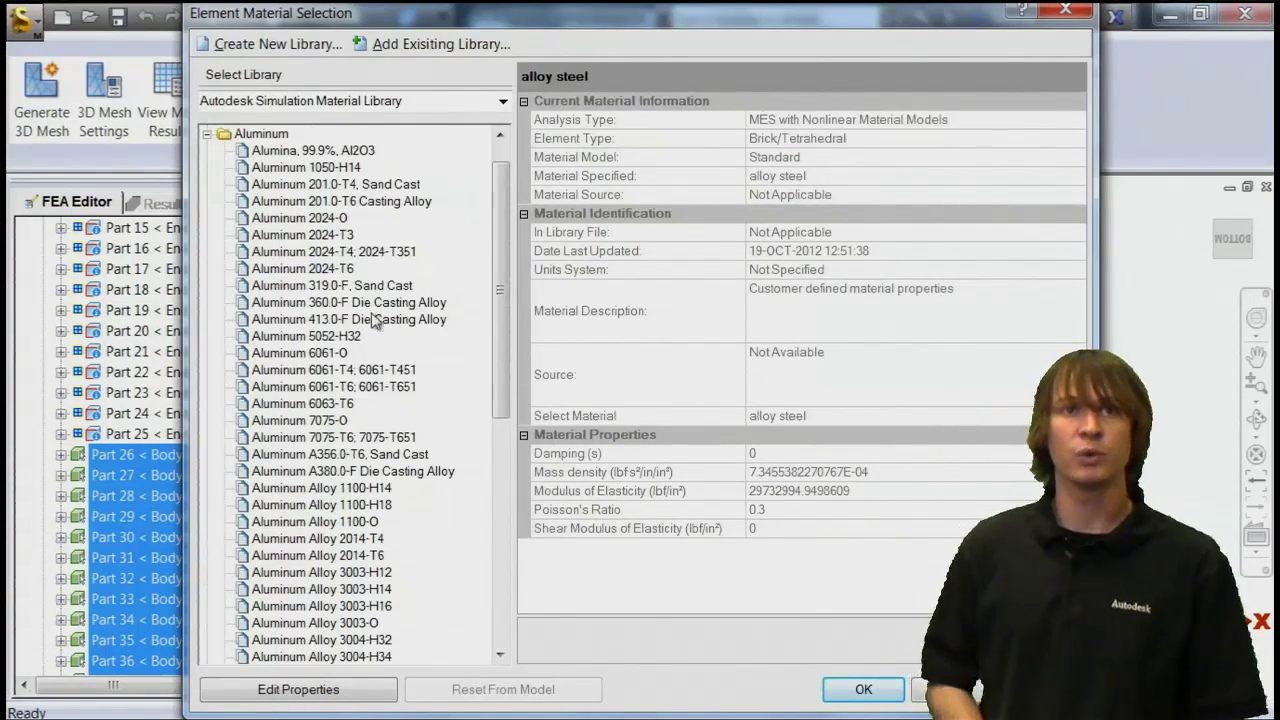
{"action": "left_click", "coordinate": [328, 355]}
{"action": "left_click", "coordinate": [860, 689]}
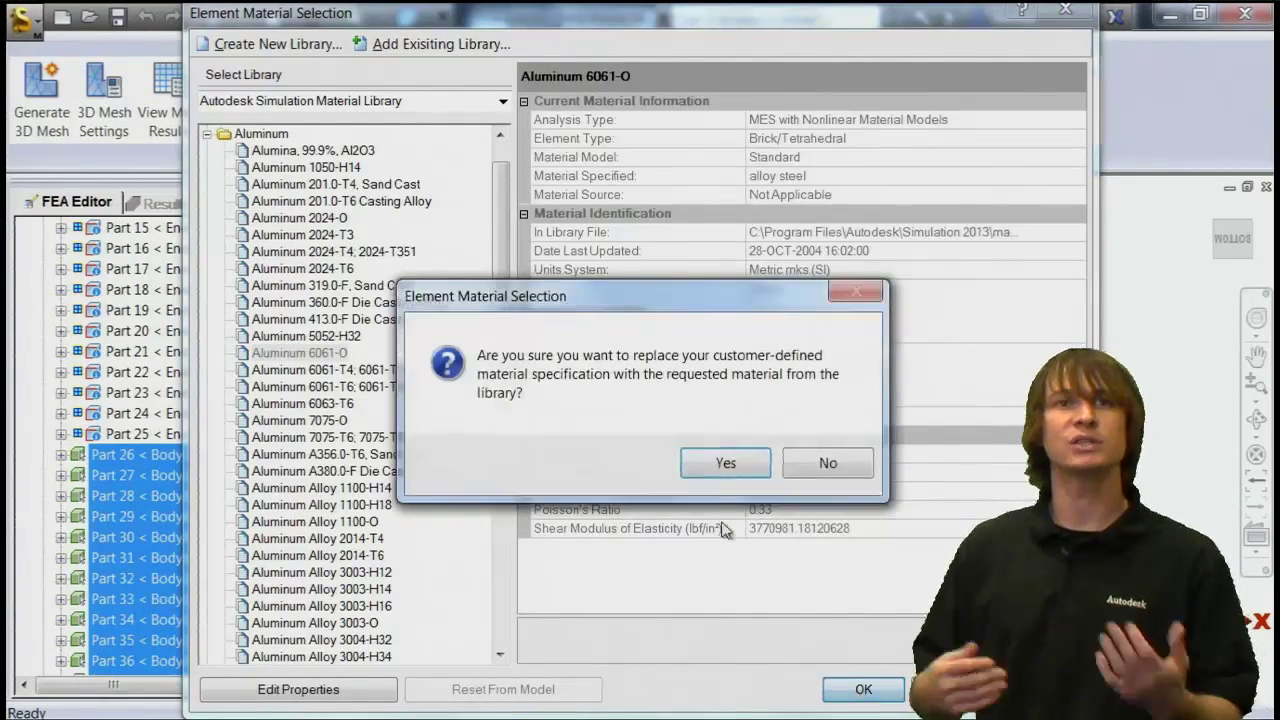
{"action": "left_click", "coordinate": [724, 465]}
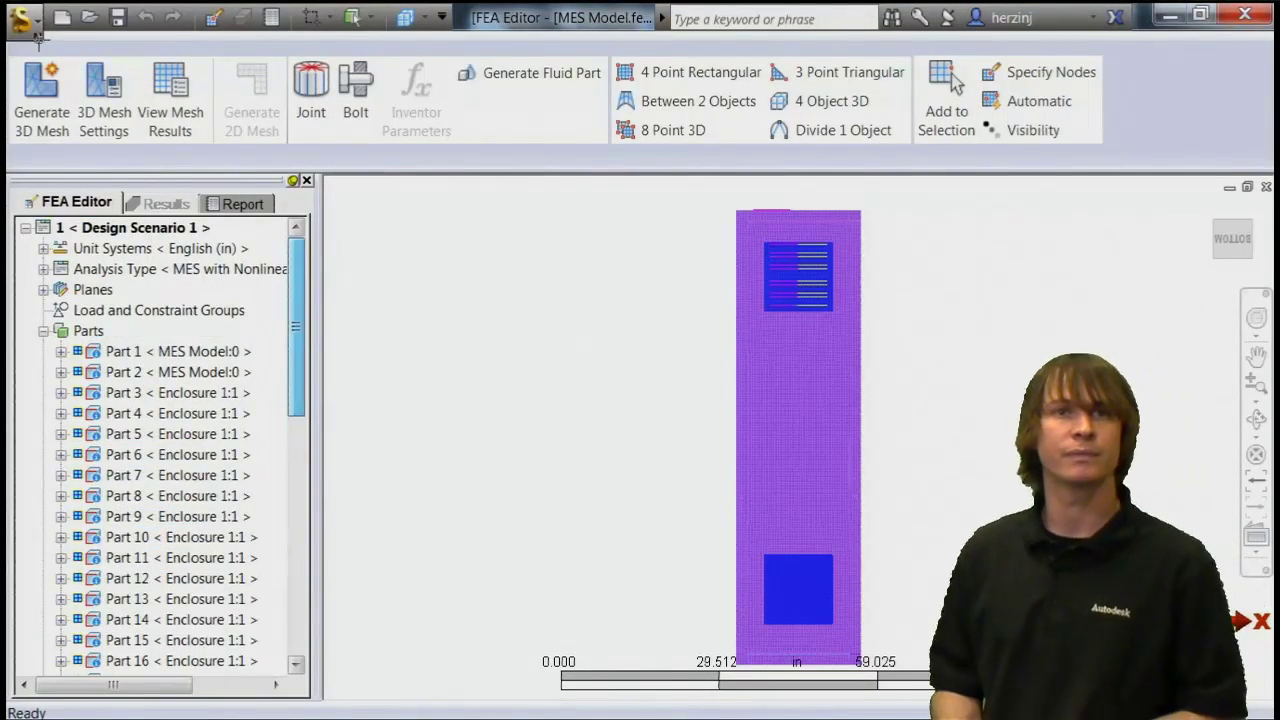
Step: Browse the Draw and Setup tabs, starting a new impact plane and cancelling it
{"action": "left_click", "coordinate": [141, 44]}
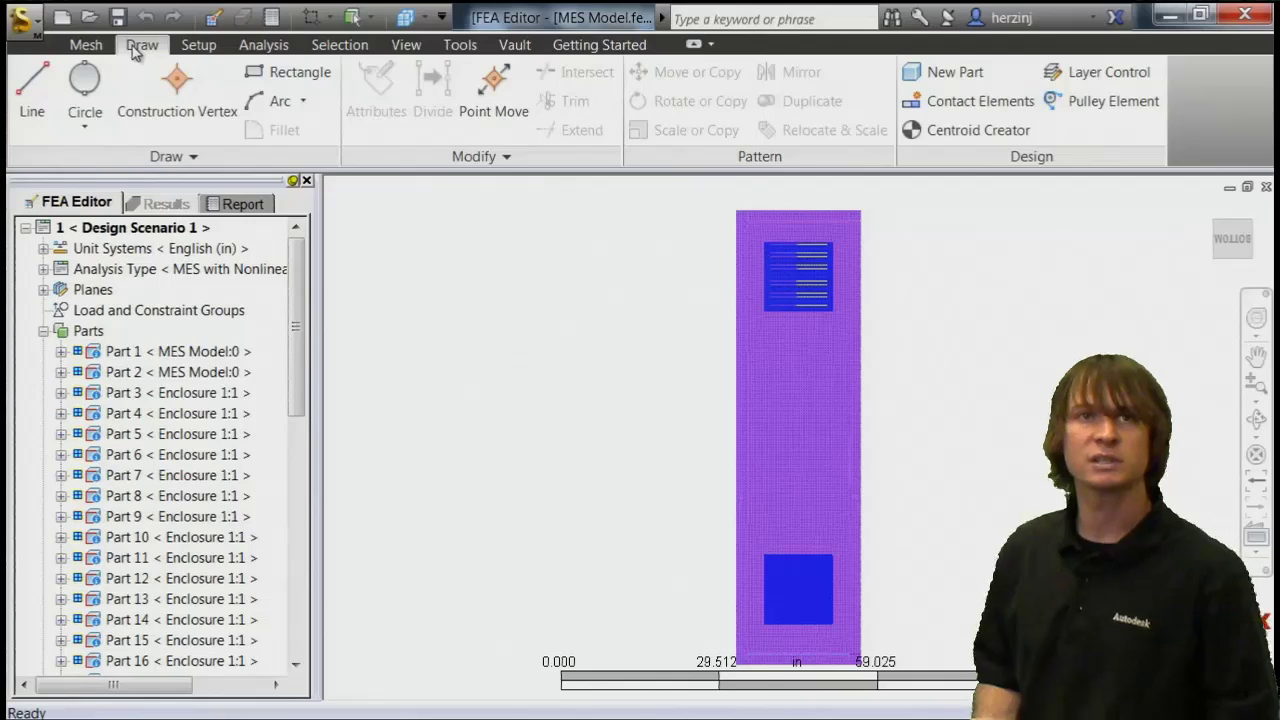
{"action": "left_click", "coordinate": [198, 44]}
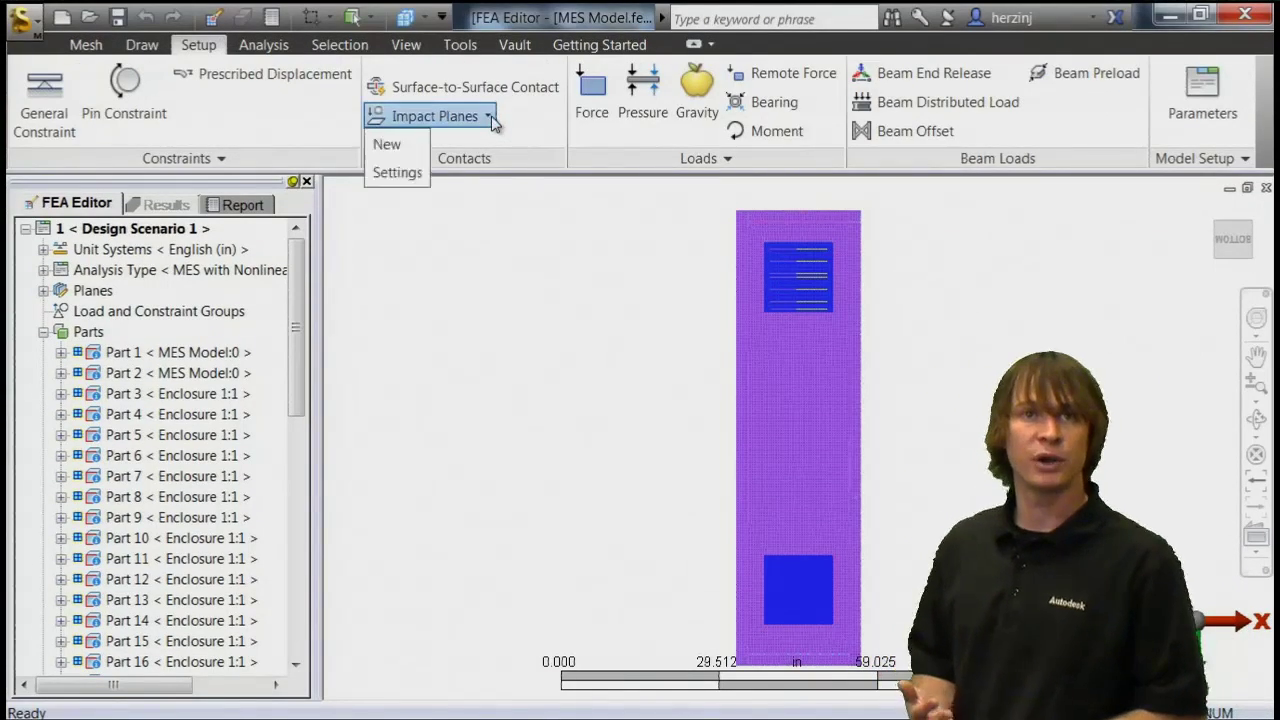
{"action": "left_click", "coordinate": [387, 145]}
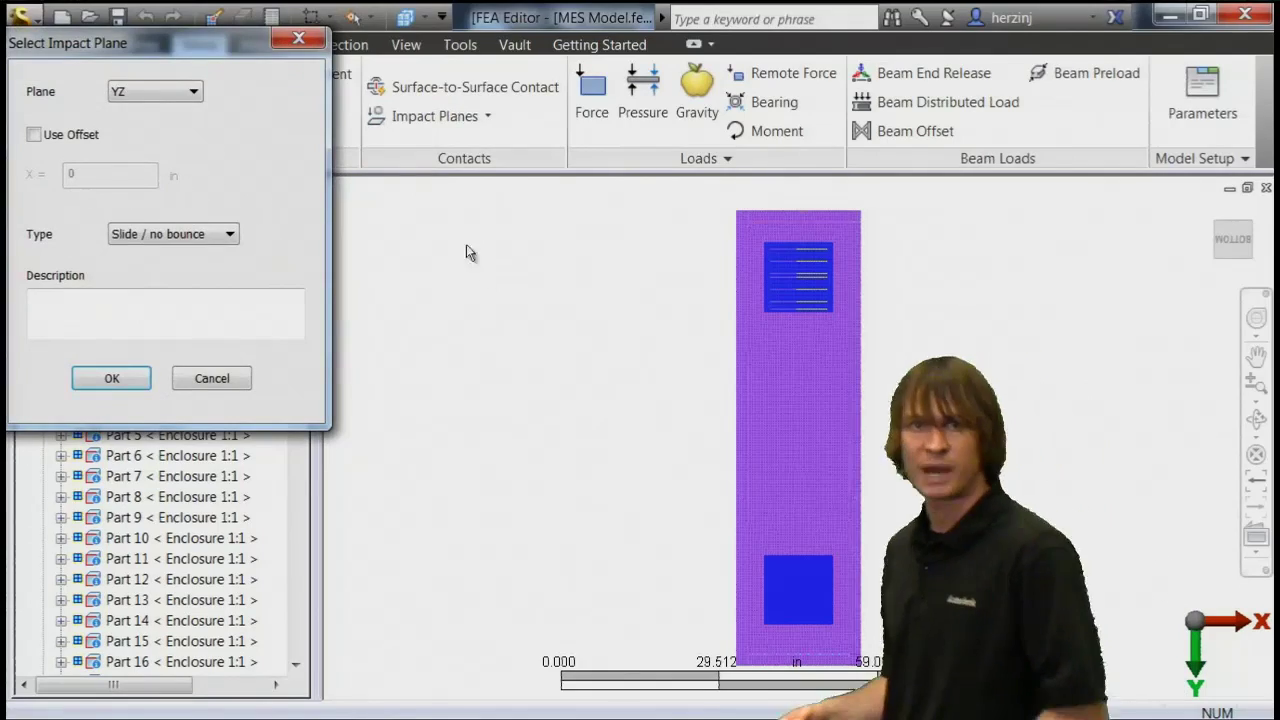
{"action": "left_click", "coordinate": [298, 38]}
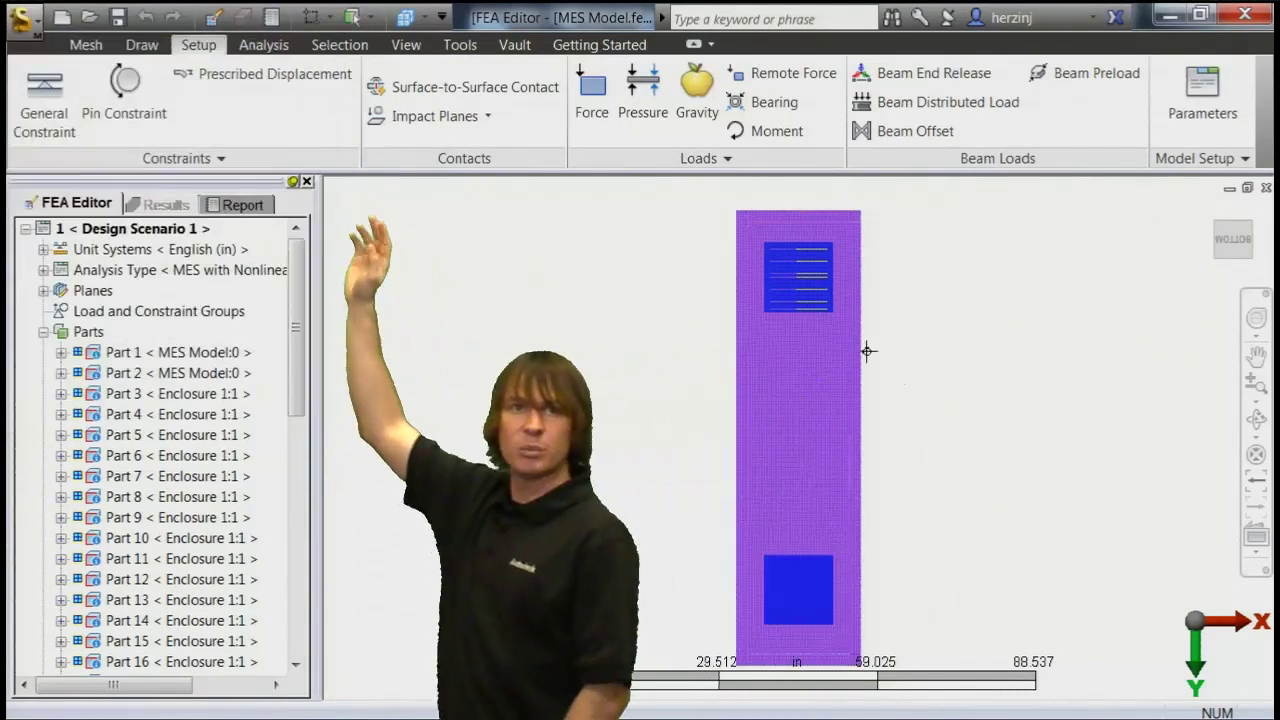
Step: Check a model vertex's coordinates using vertex selection mode, then clear the selection
{"action": "scroll", "coordinate": [949, 420], "scroll_direction": "up", "scroll_amount": 2}
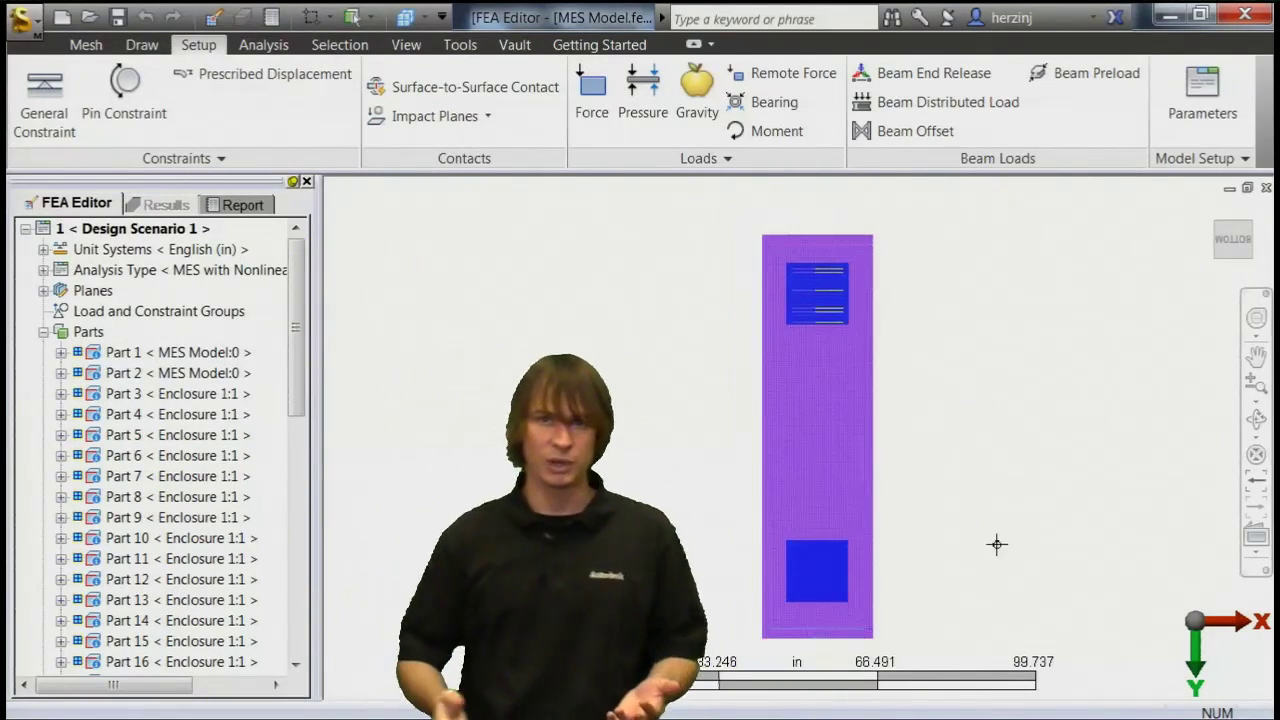
{"action": "left_click", "coordinate": [339, 44]}
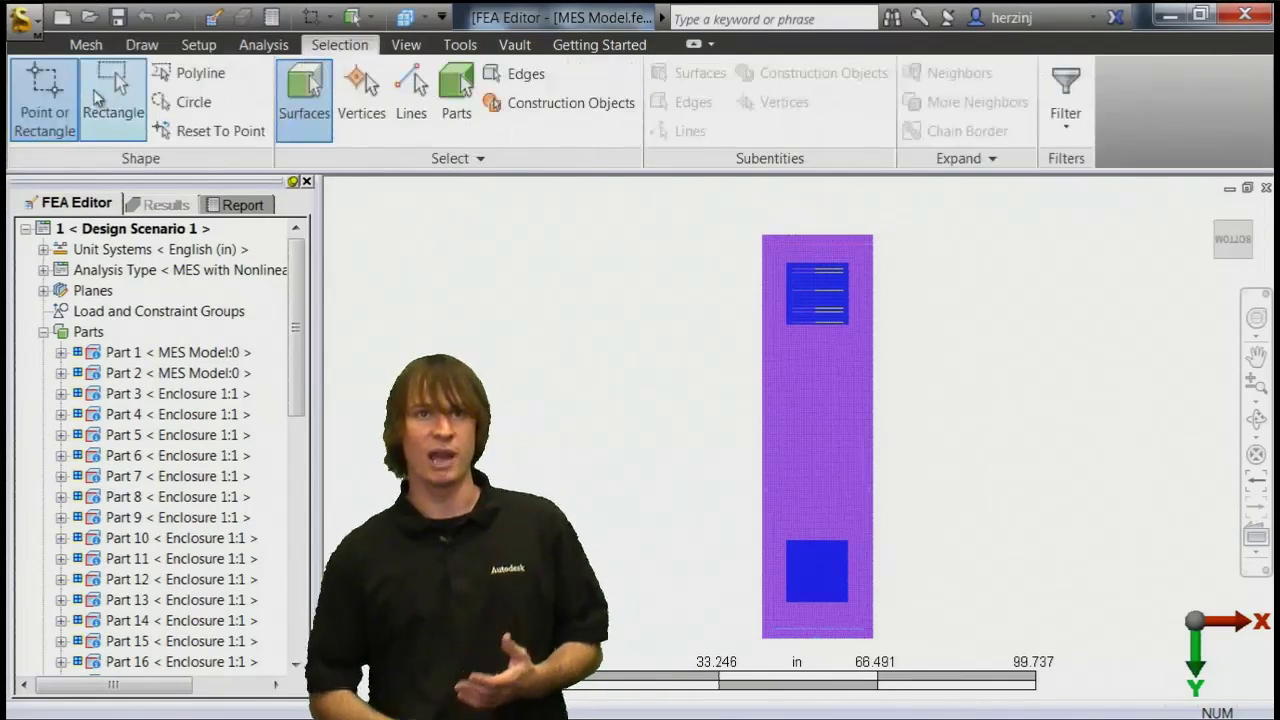
{"action": "left_click", "coordinate": [366, 92]}
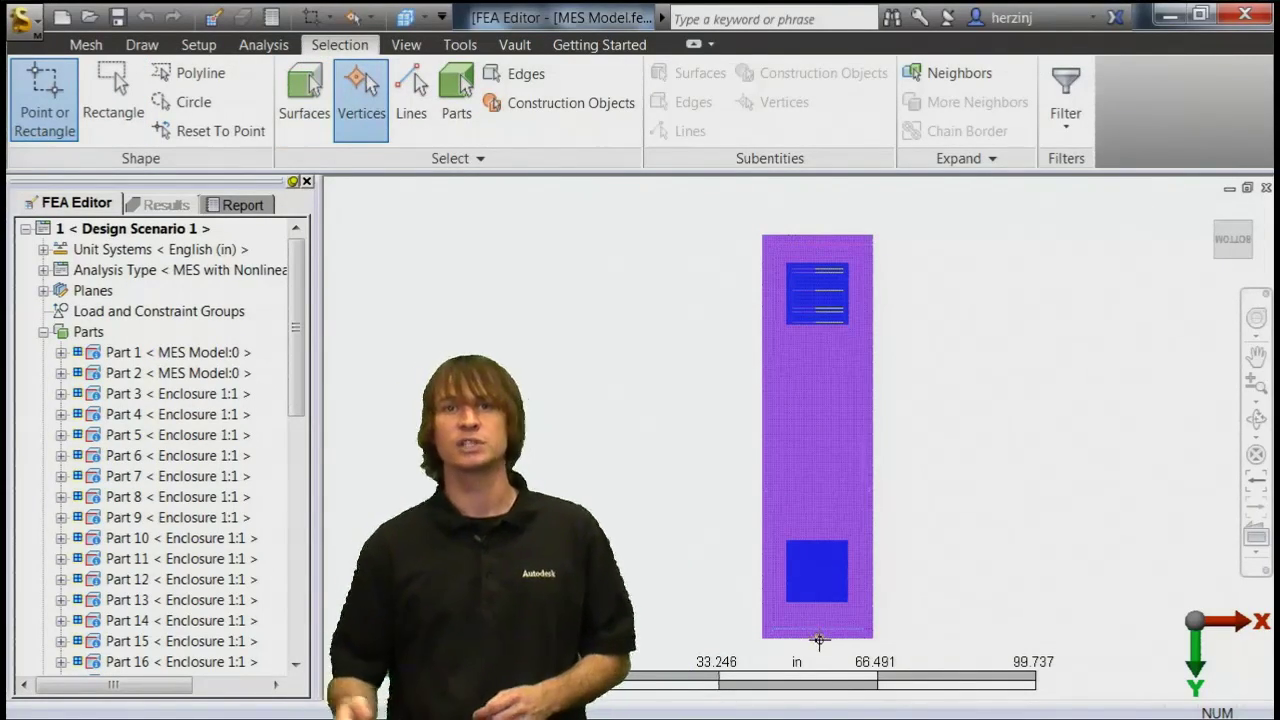
{"action": "right_click", "coordinate": [582, 443]}
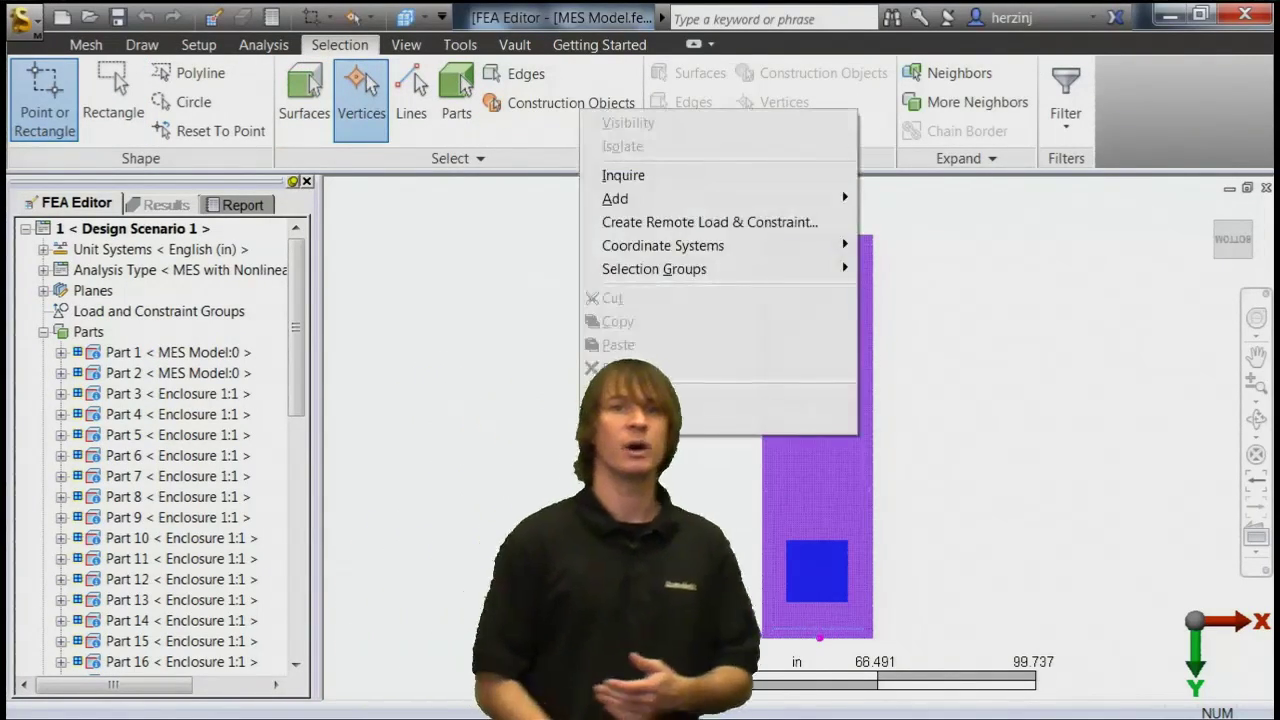
{"action": "left_click", "coordinate": [618, 174]}
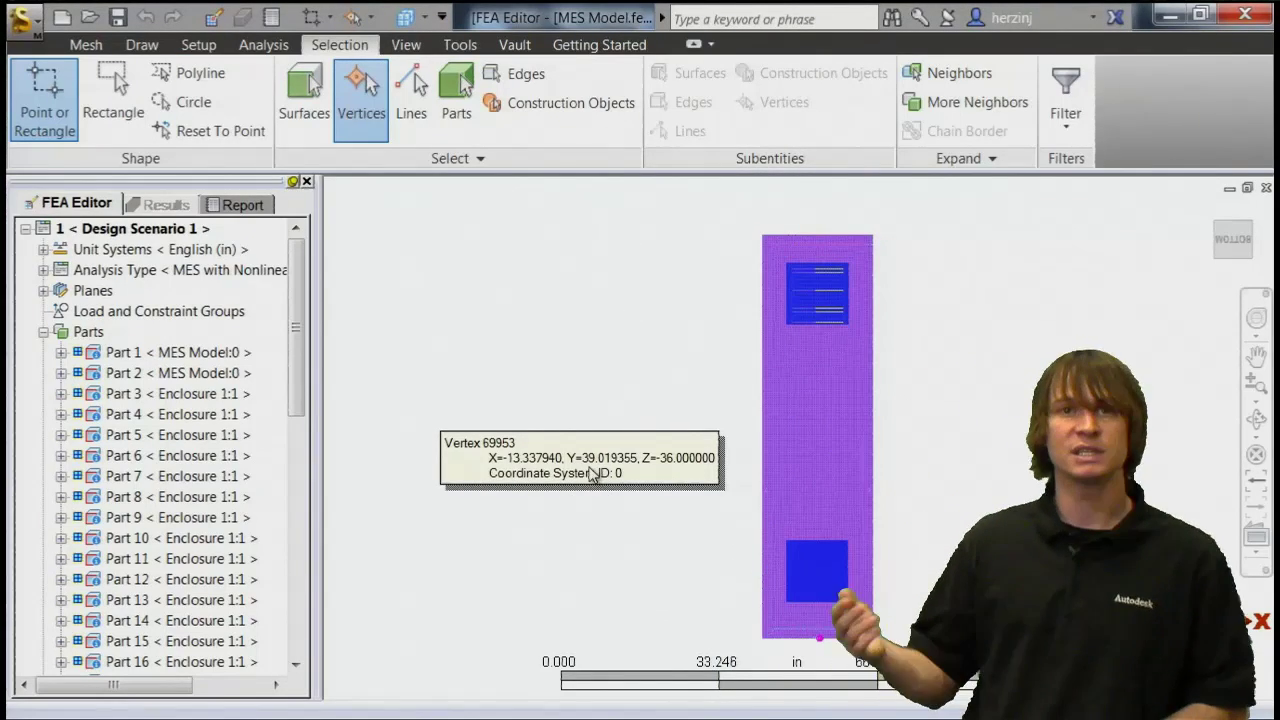
{"action": "left_click", "coordinate": [577, 534]}
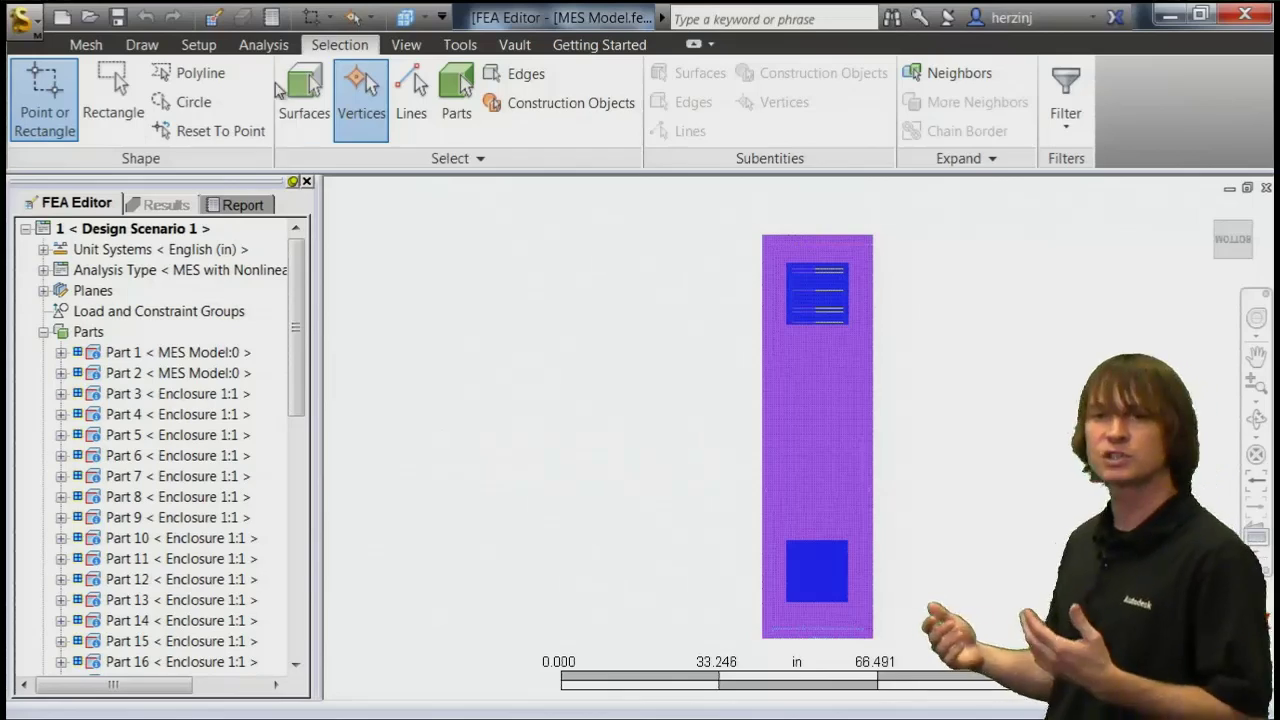
{"action": "left_click", "coordinate": [198, 45]}
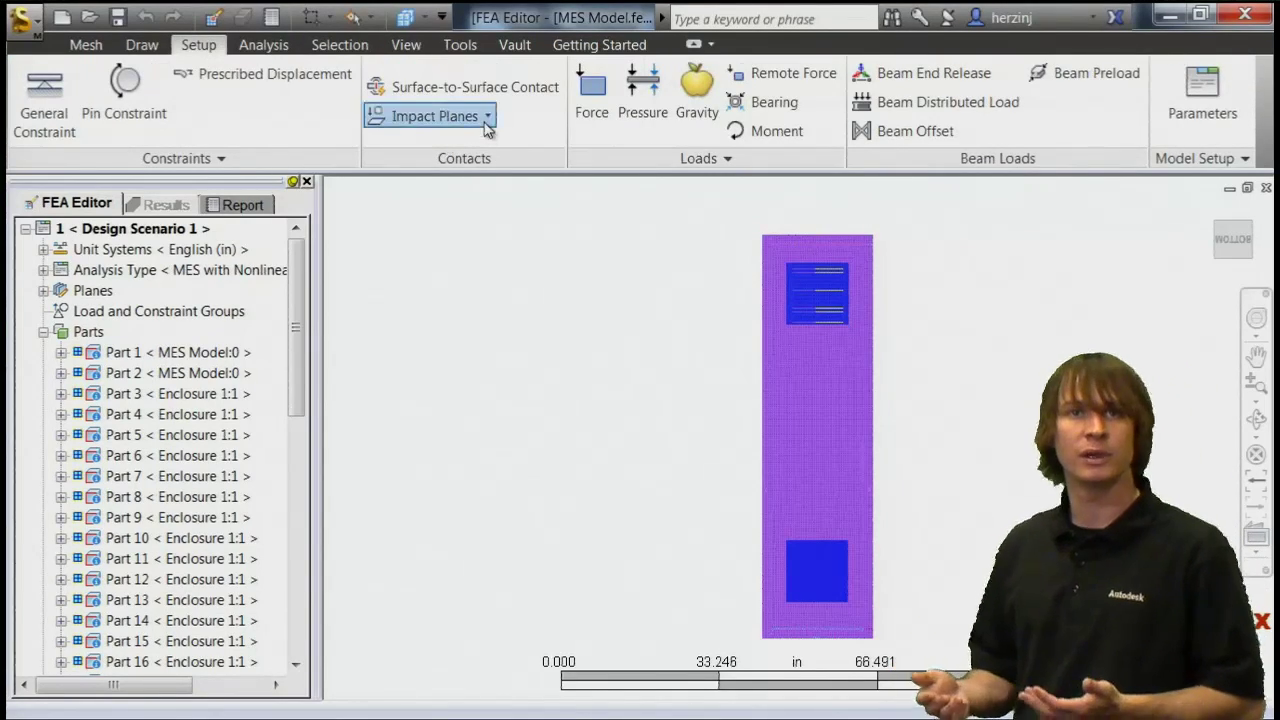
Step: Create a fully general impact plane on XZ, offset to Y = 63 in
{"action": "left_click", "coordinate": [387, 146]}
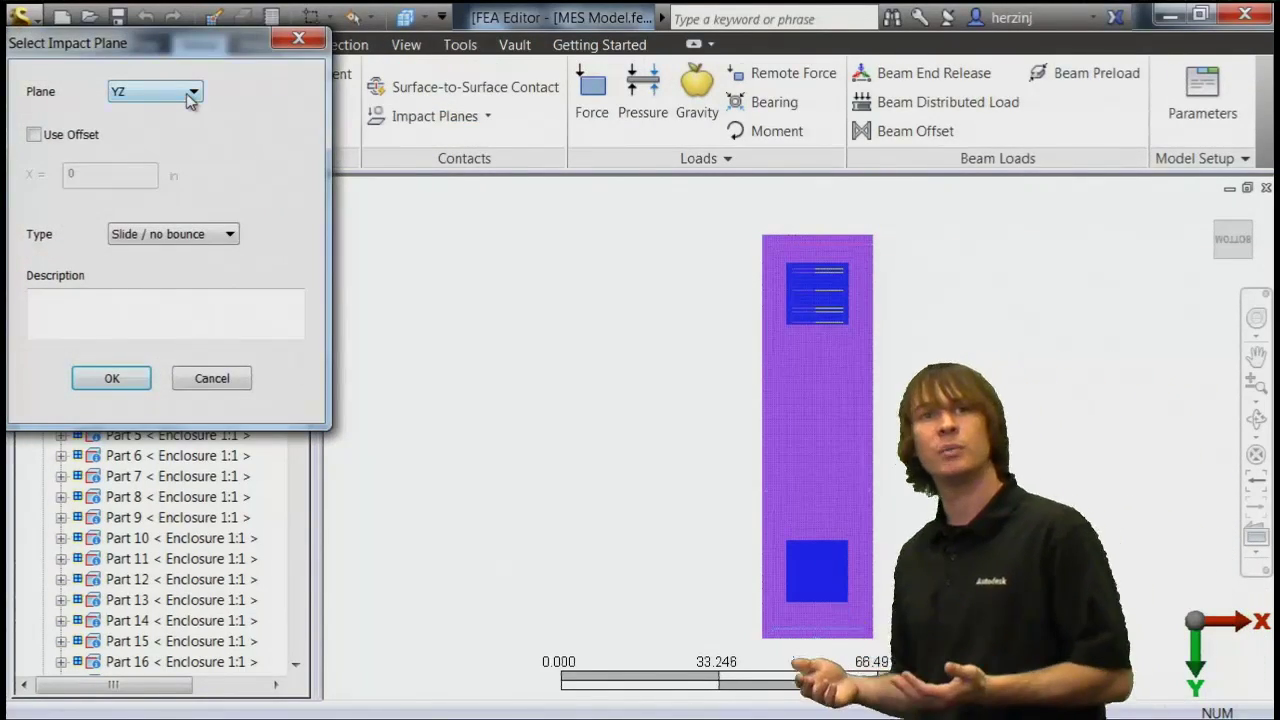
{"action": "left_click", "coordinate": [191, 93]}
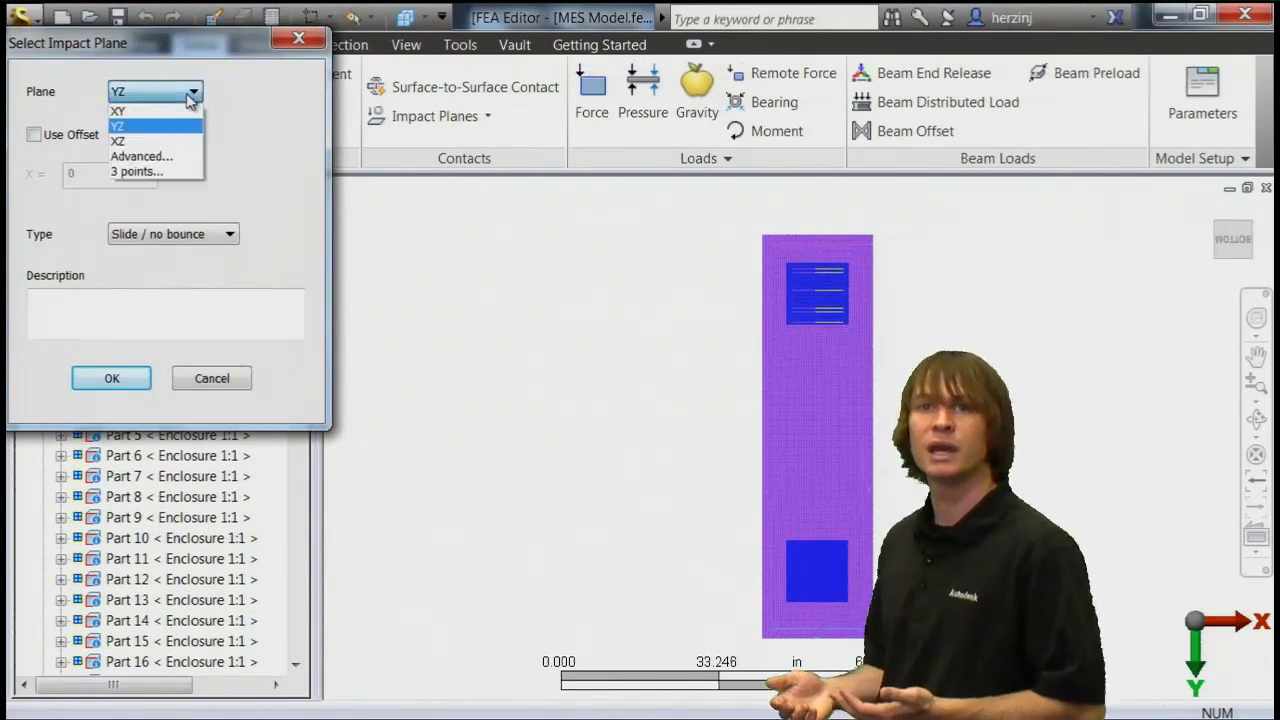
{"action": "left_click", "coordinate": [125, 141]}
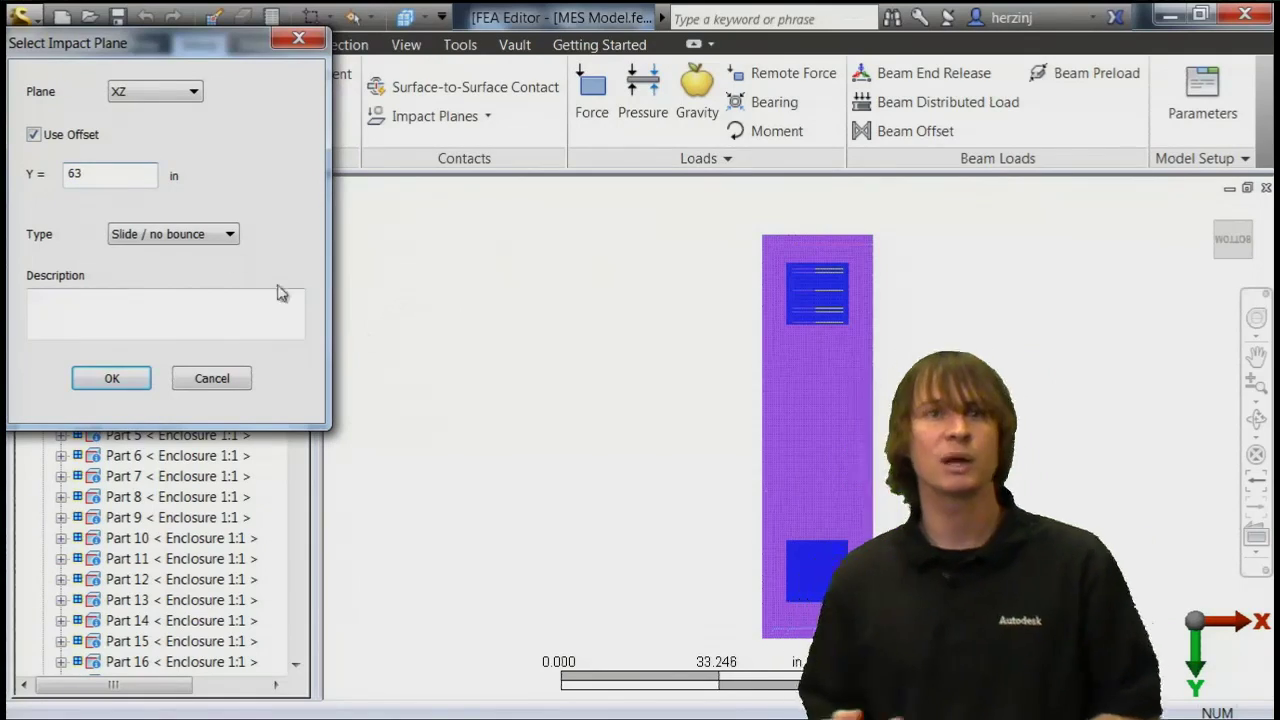
{"action": "left_click", "coordinate": [111, 377]}
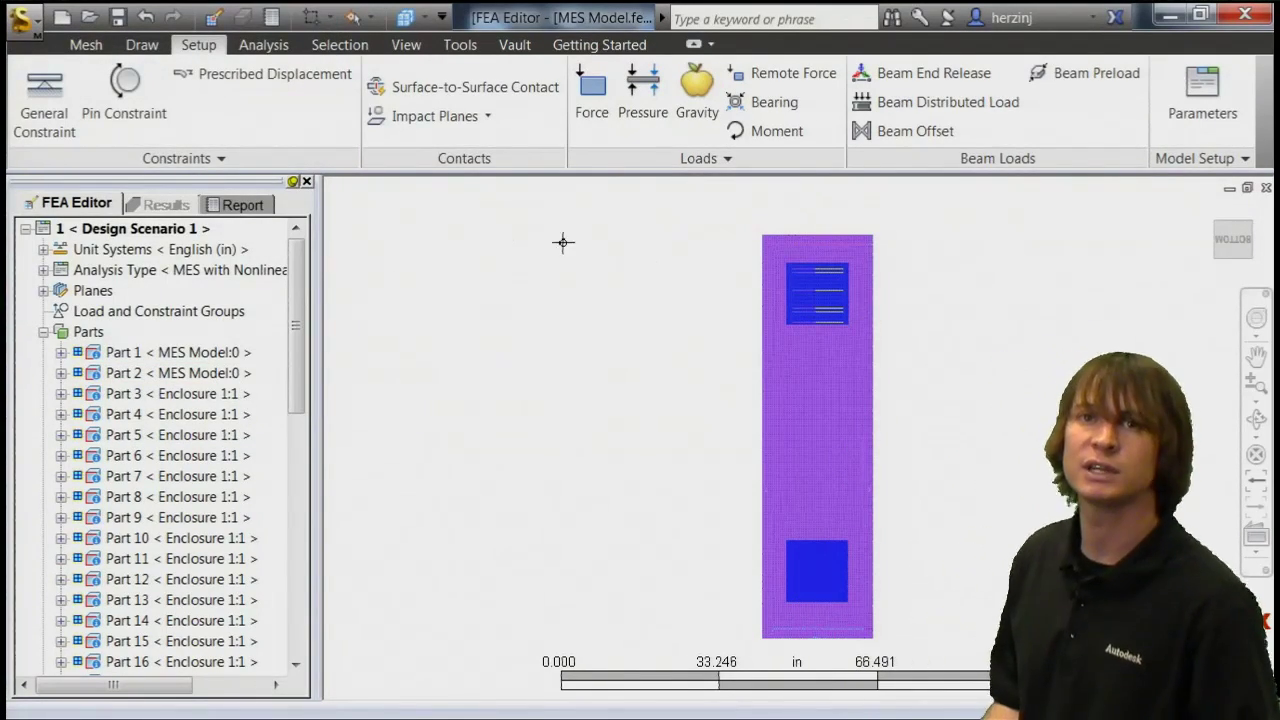
{"action": "double_click", "coordinate": [130, 269]}
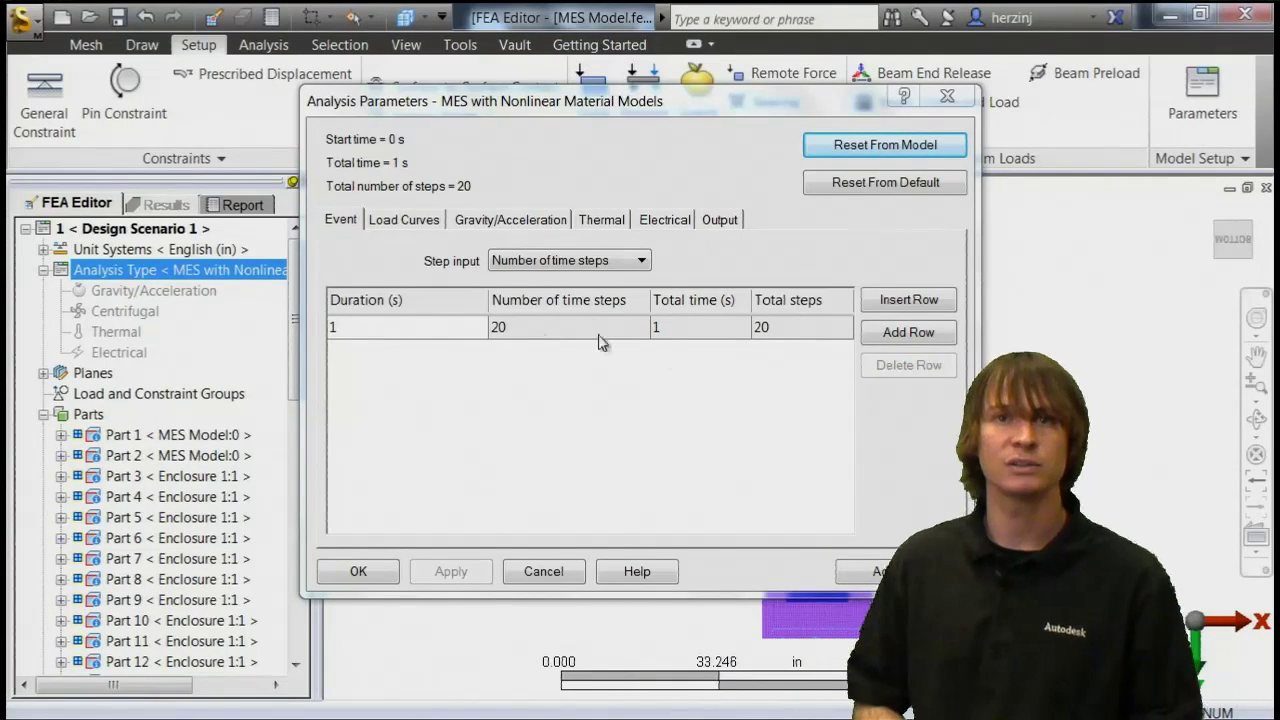
Step: Add a second time-step stage and set both stage durations to 0.5 s
{"action": "left_click", "coordinate": [516, 330]}
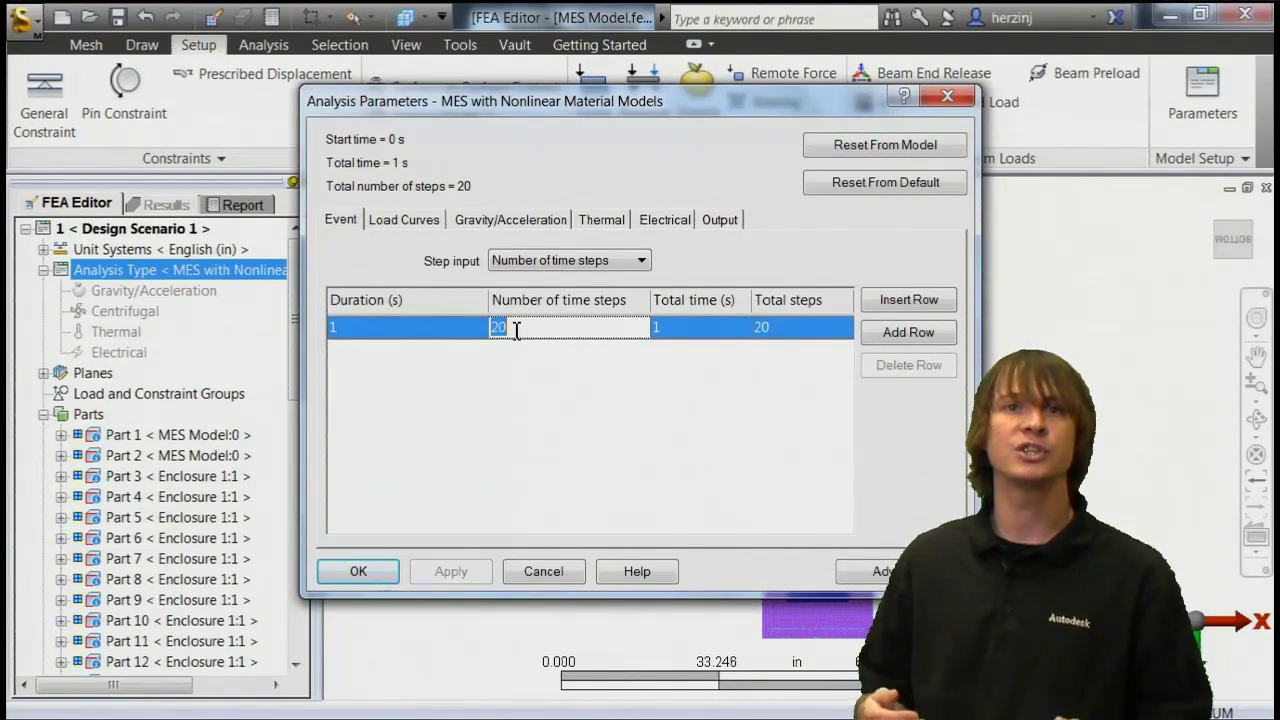
{"action": "left_click", "coordinate": [905, 300]}
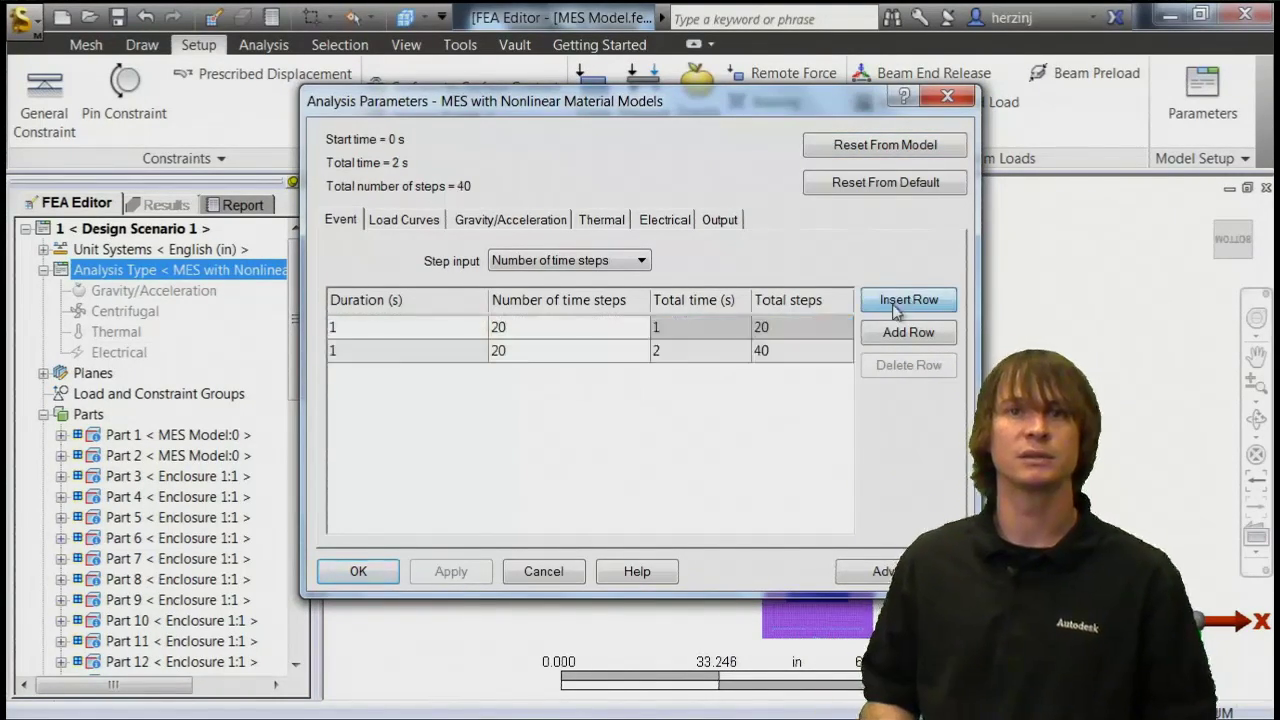
{"action": "left_click", "coordinate": [350, 327]}
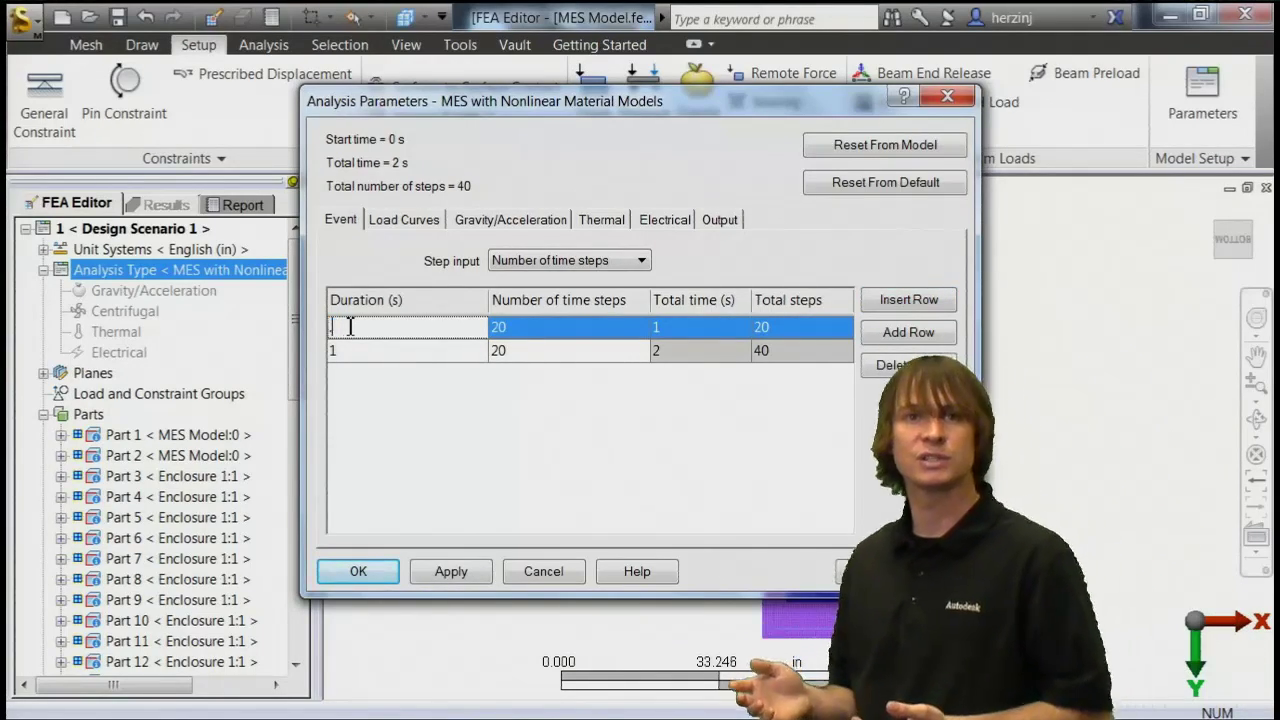
{"action": "type", "text": ".5"}
{"action": "left_click", "coordinate": [352, 350]}
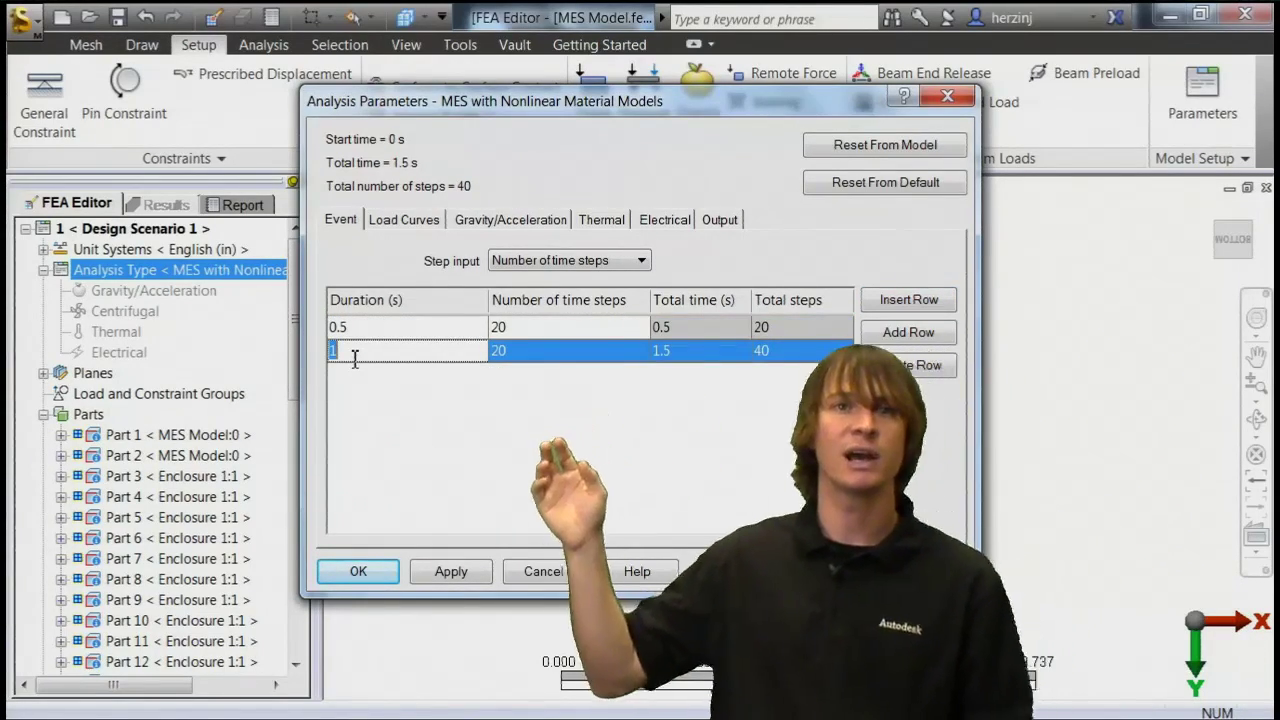
{"action": "type", "text": ".5"}
{"action": "key", "text": "Return"}
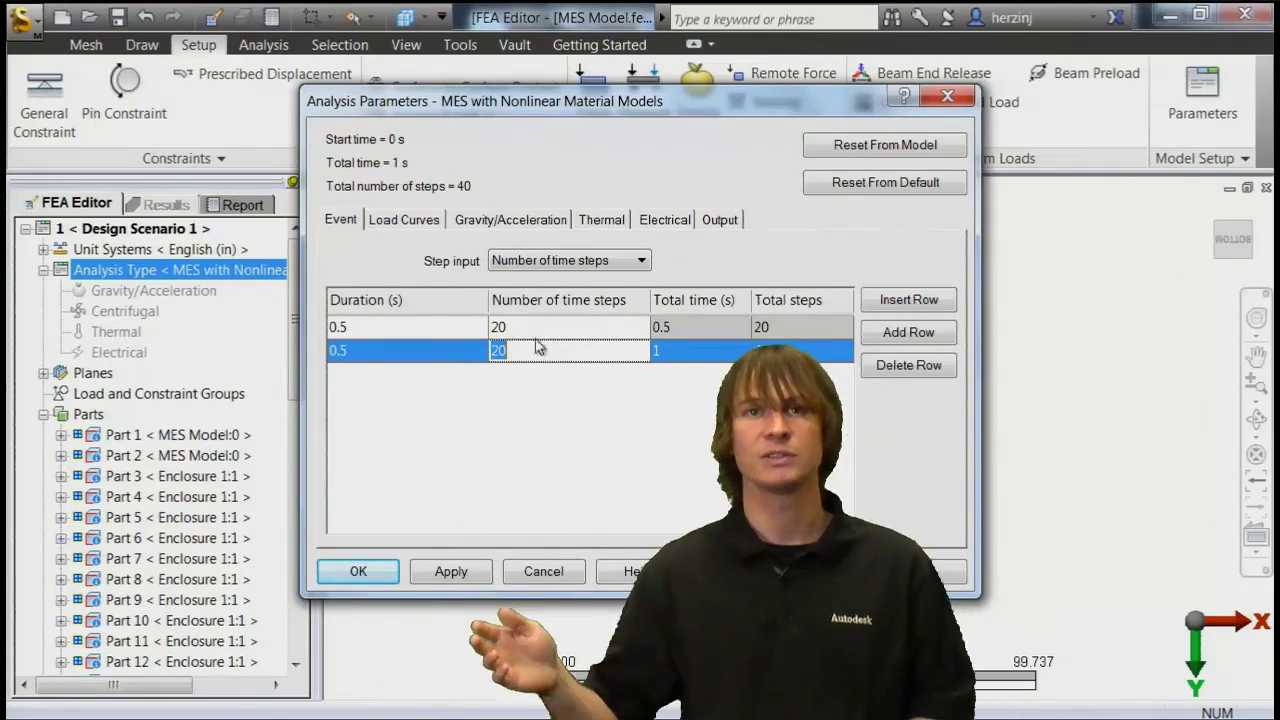
Step: Give the two stages 10 and 50 time steps, 60 in total
{"action": "left_click", "coordinate": [505, 327]}
{"action": "type", "text": "10"}
{"action": "key", "text": "Return"}
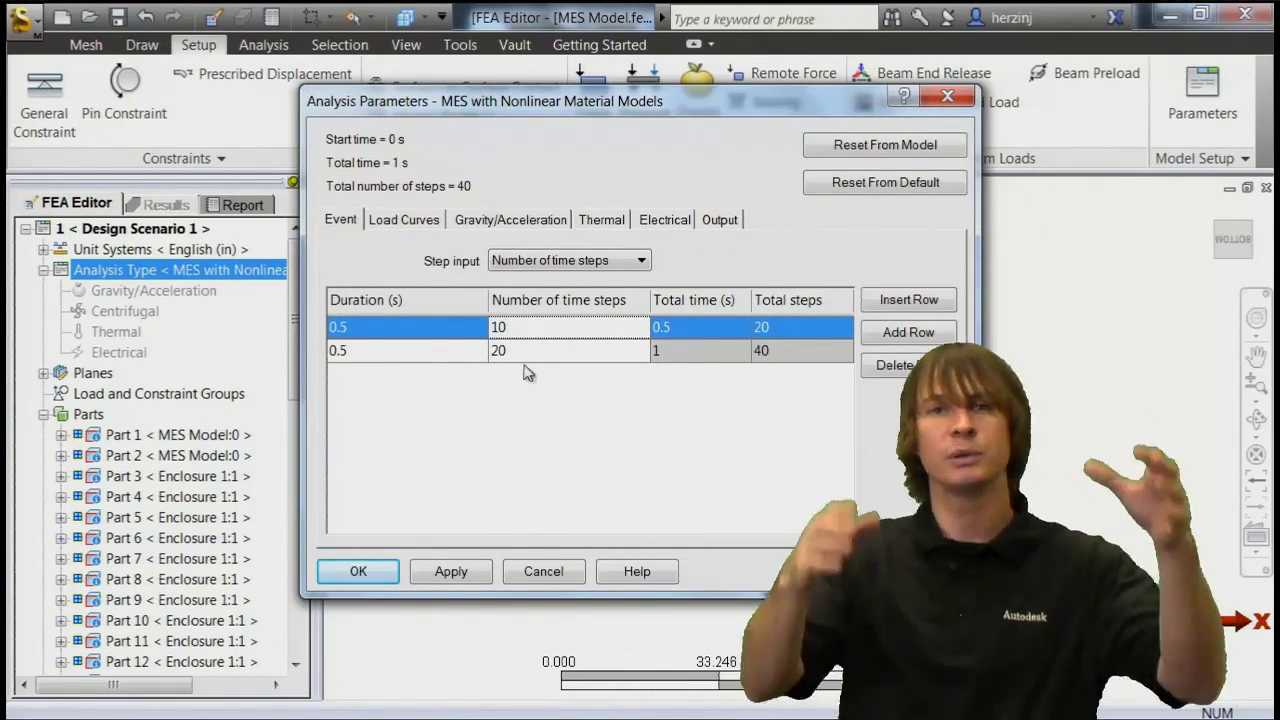
{"action": "left_click", "coordinate": [530, 350]}
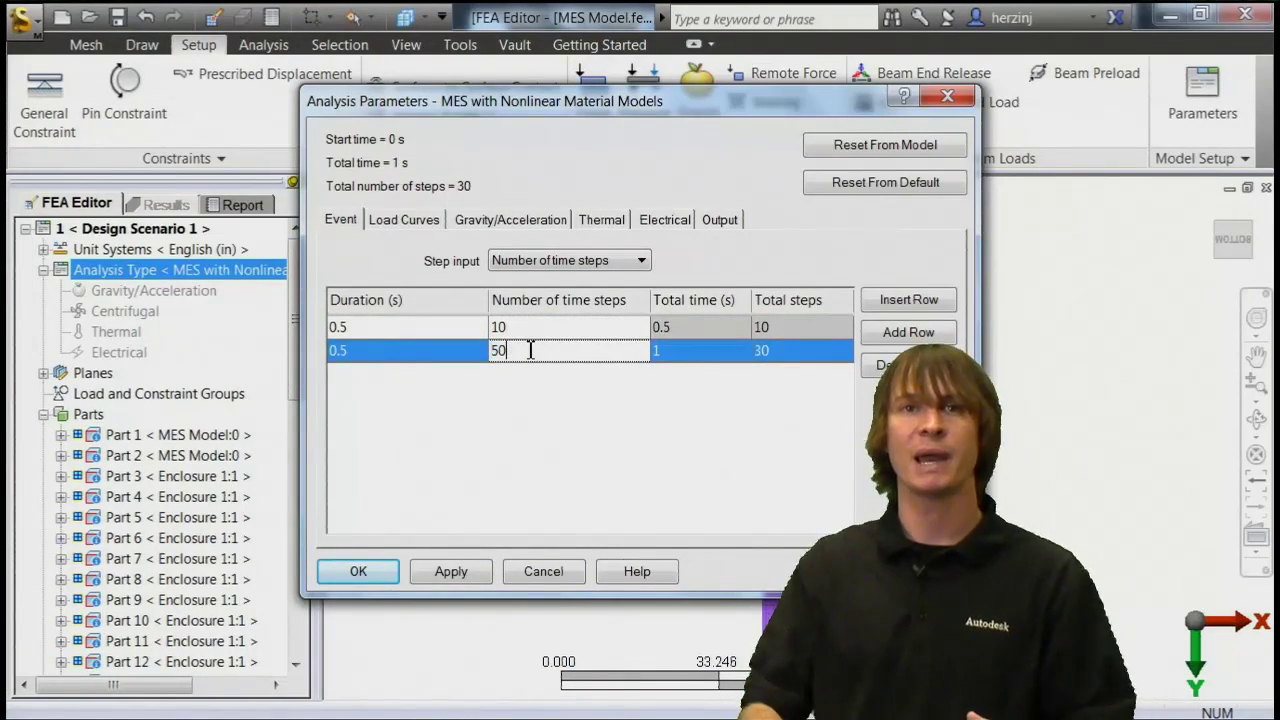
{"action": "left_click", "coordinate": [360, 571]}
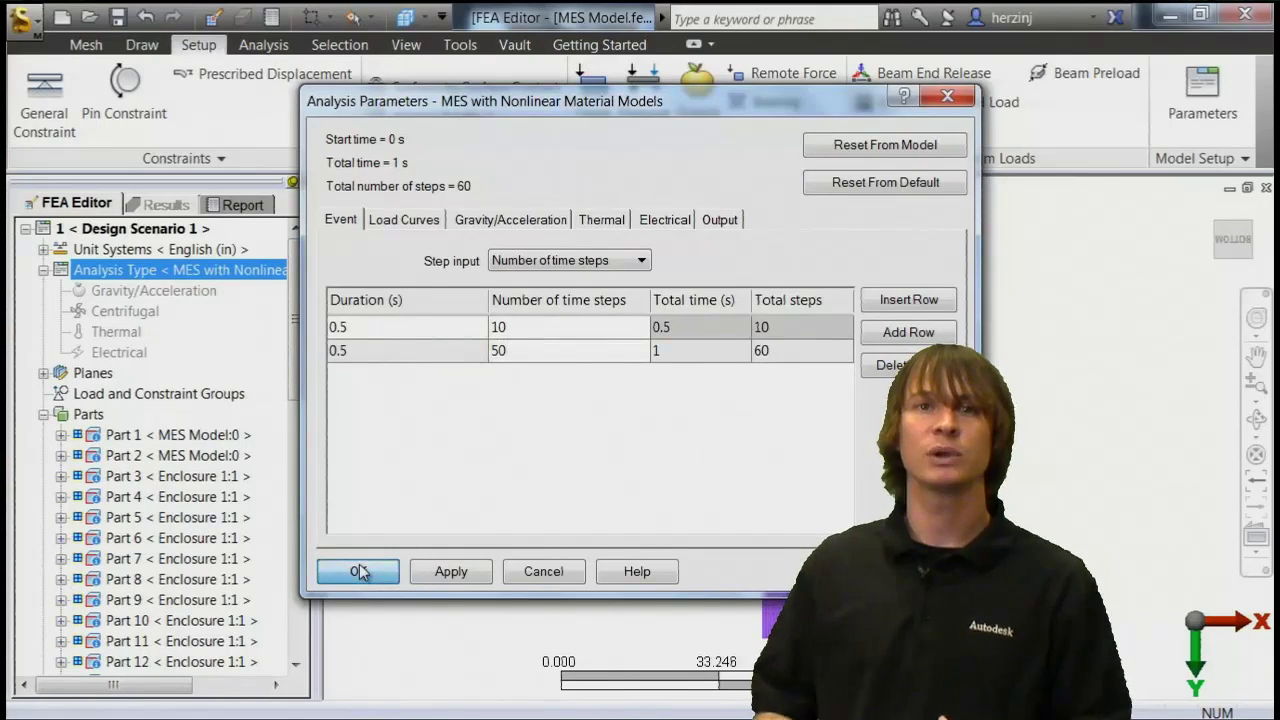
{"action": "left_click", "coordinate": [505, 220]}
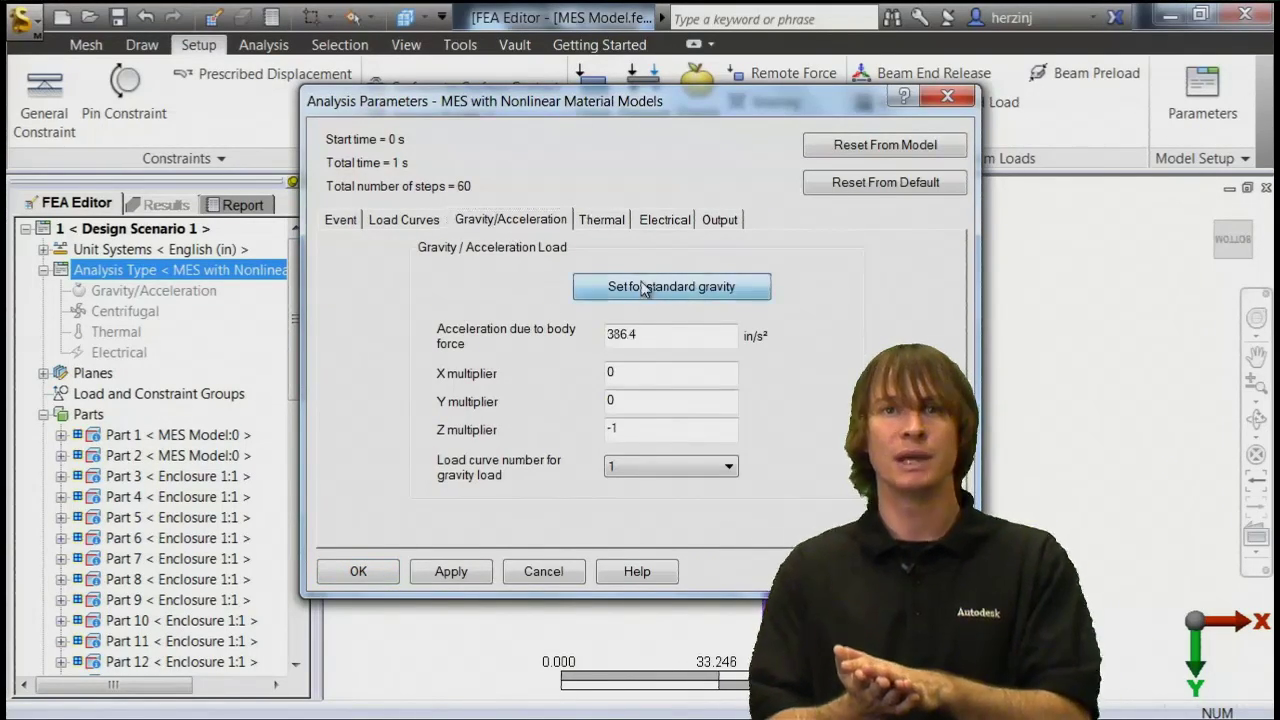
Step: Redirect gravity along Y by setting the Z multiplier to 0 and the Y multiplier to -1
{"action": "double_click", "coordinate": [640, 429]}
{"action": "type", "text": "0"}
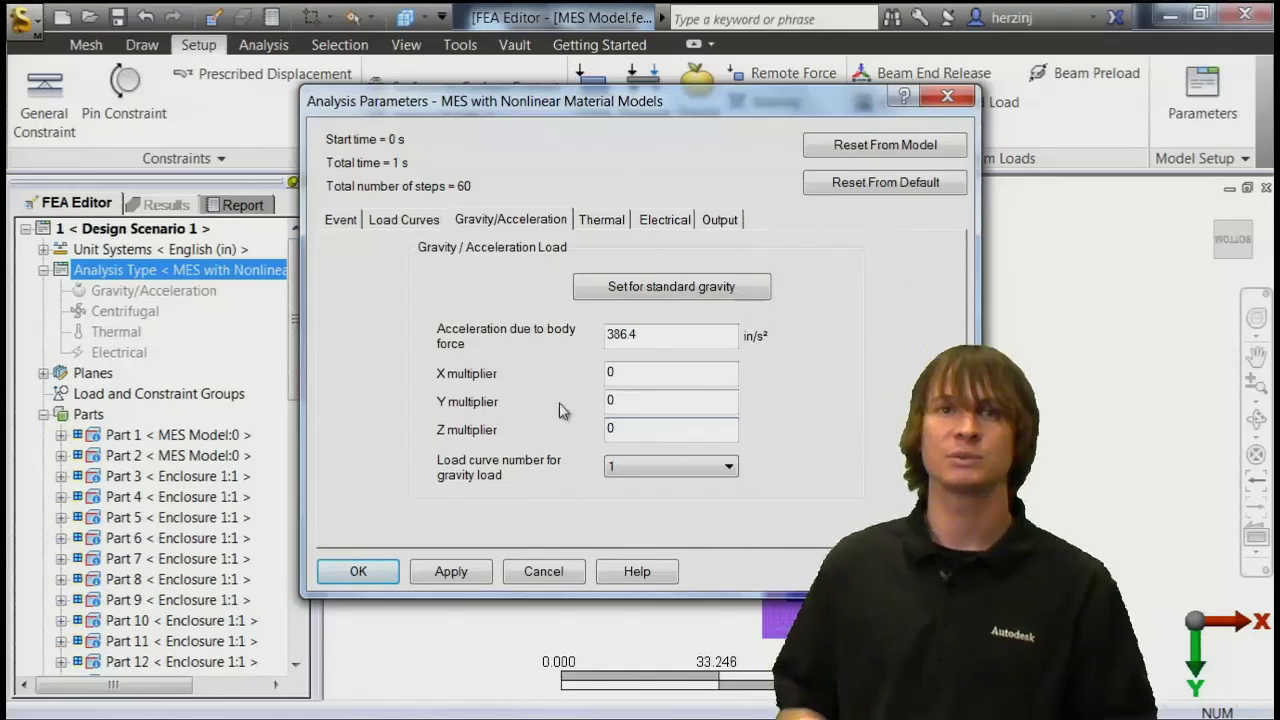
{"action": "key", "text": "shift+Tab"}
{"action": "type", "text": "-1"}
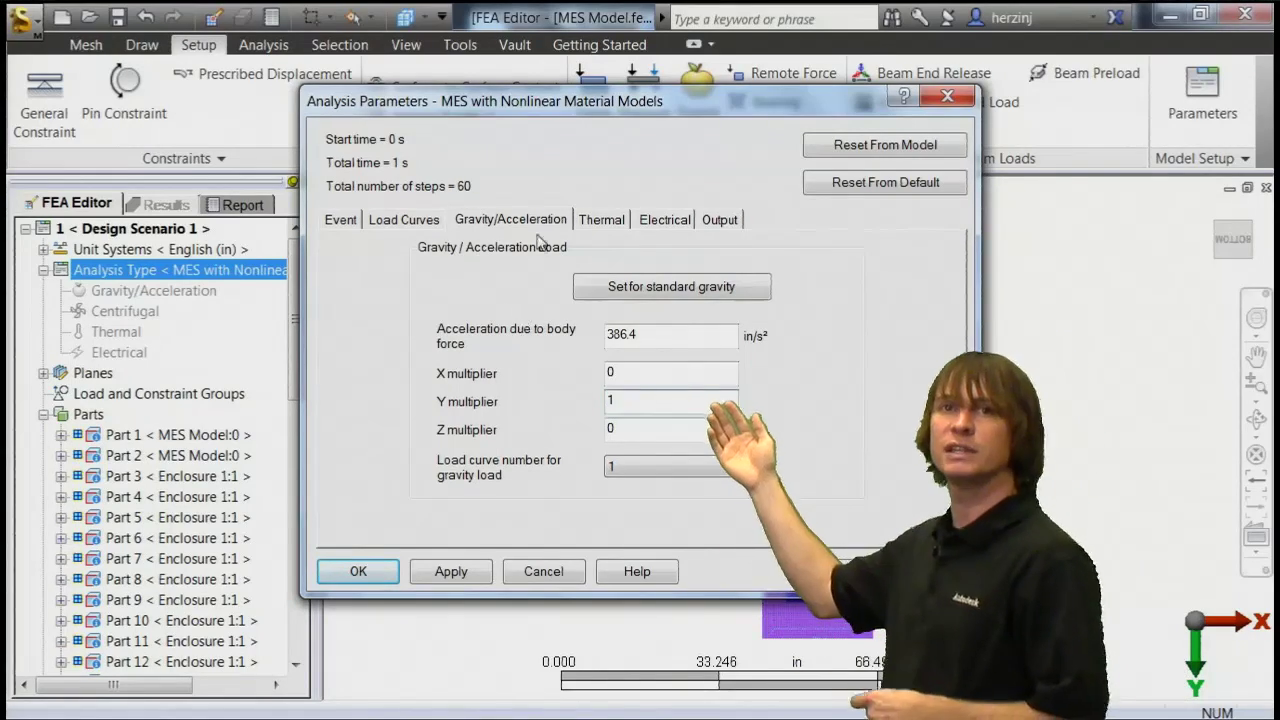
Step: Set load curve 1's multiplier to 1 and accept the analysis parameters
{"action": "left_click", "coordinate": [422, 222]}
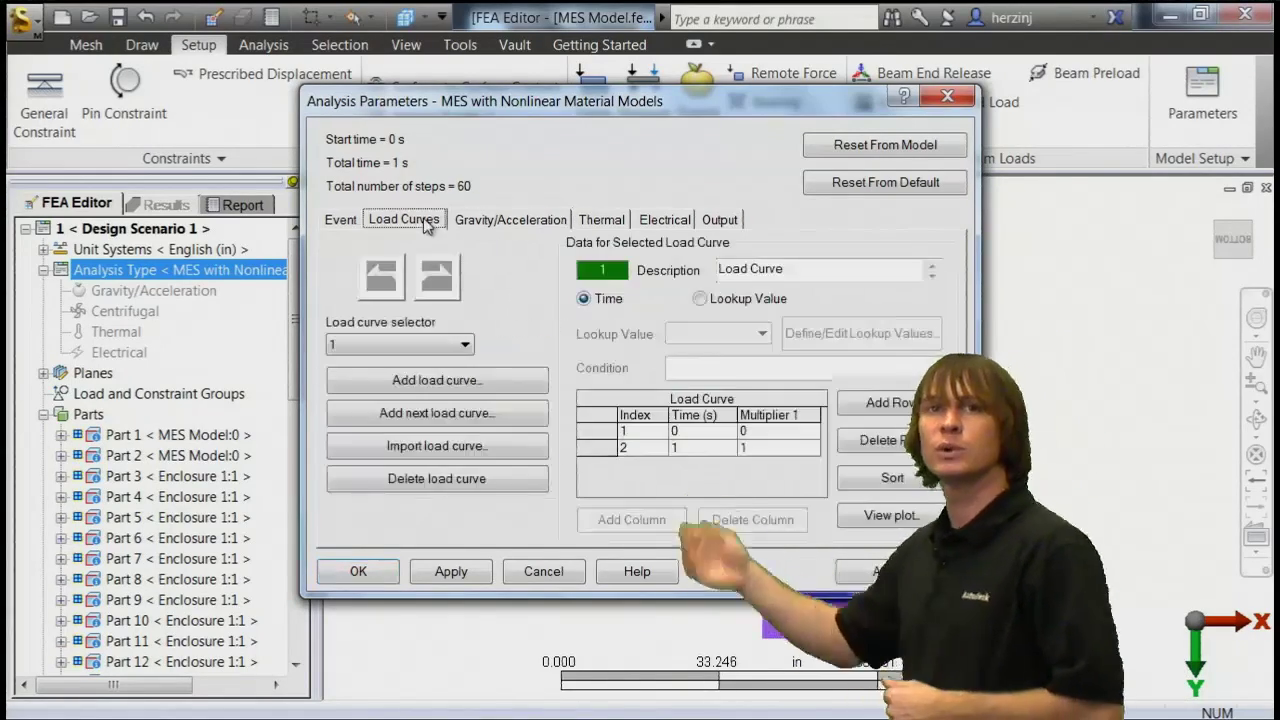
{"action": "left_click", "coordinate": [760, 430]}
{"action": "type", "text": "1"}
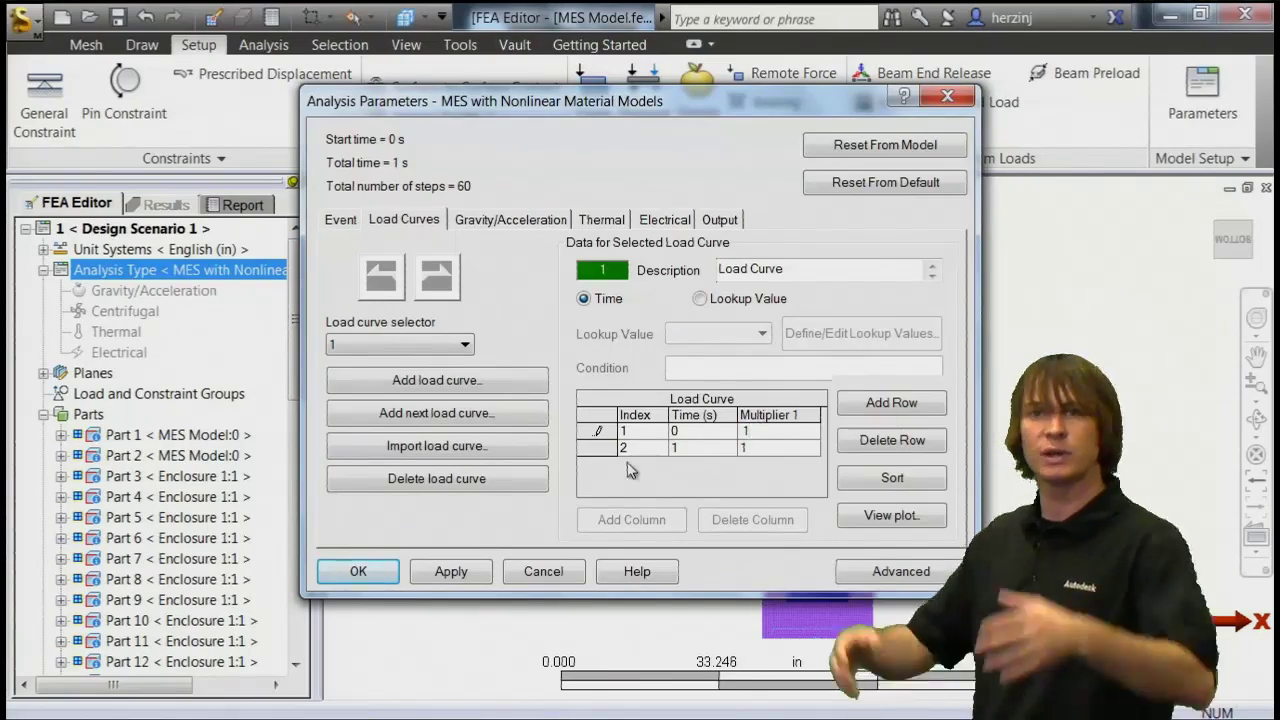
{"action": "left_click", "coordinate": [390, 570]}
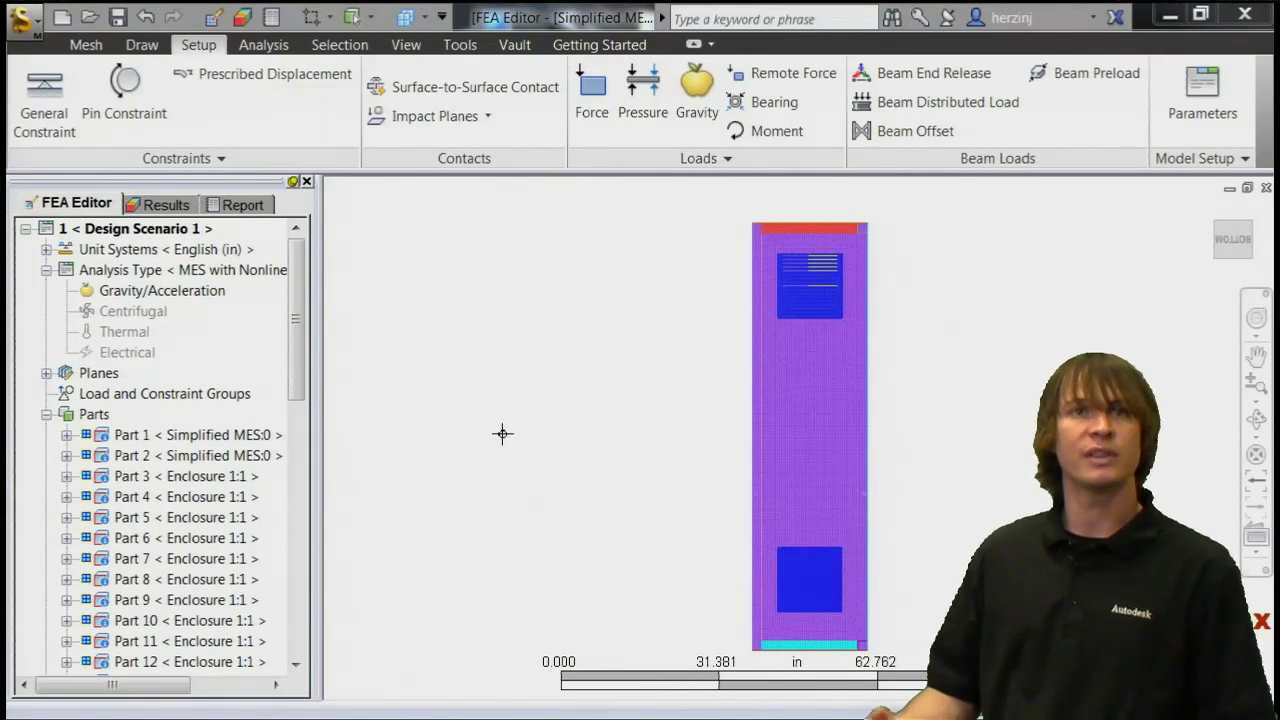
Step: Run the drop-test analysis and bring up the von Mises stress results at time step 0 of 60
{"action": "left_click", "coordinate": [265, 46]}
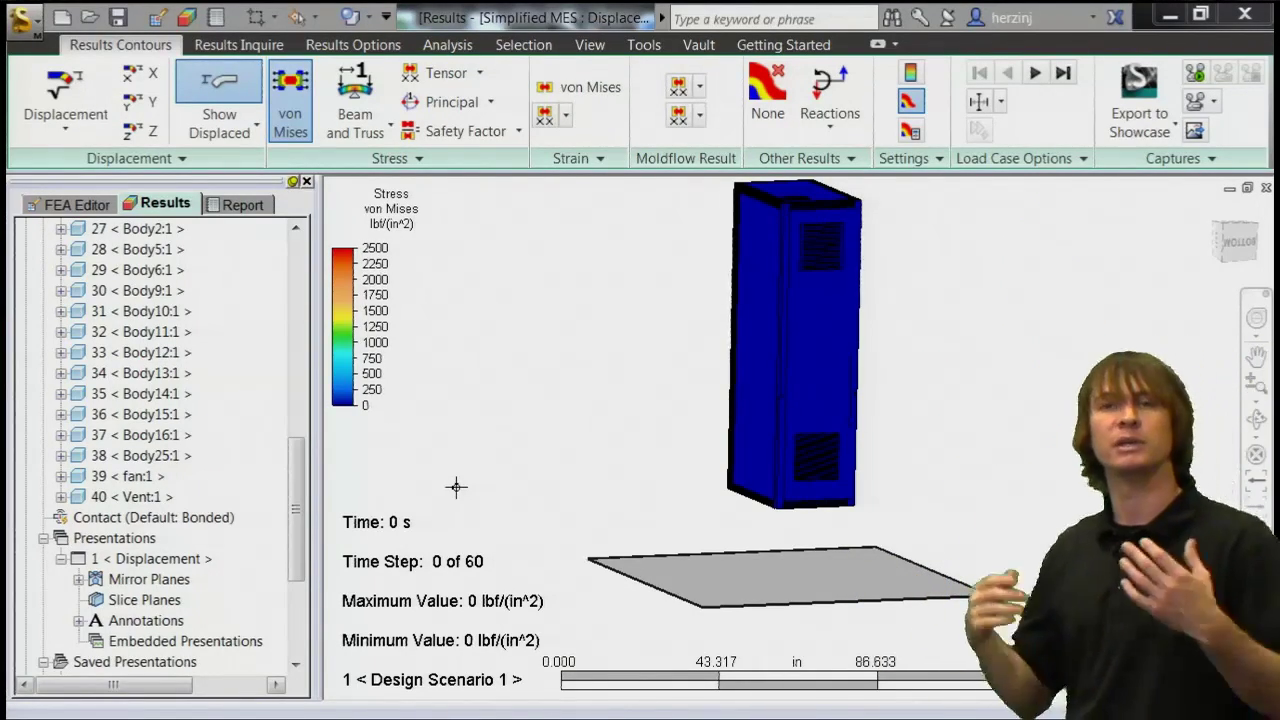
{"action": "left_click", "coordinate": [1000, 103]}
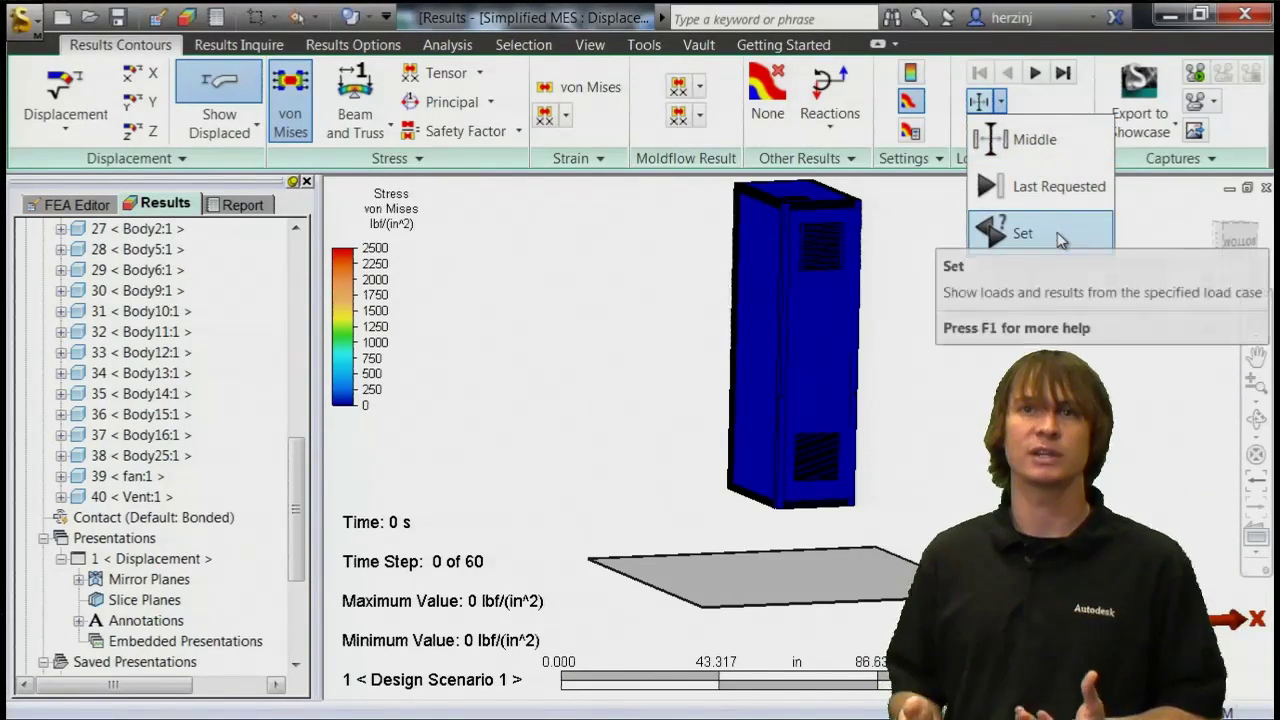
Step: Display load case 16 (0.36 s), where von Mises stress peaks at 41174.6 lbf/in²
{"action": "left_click", "coordinate": [1060, 240]}
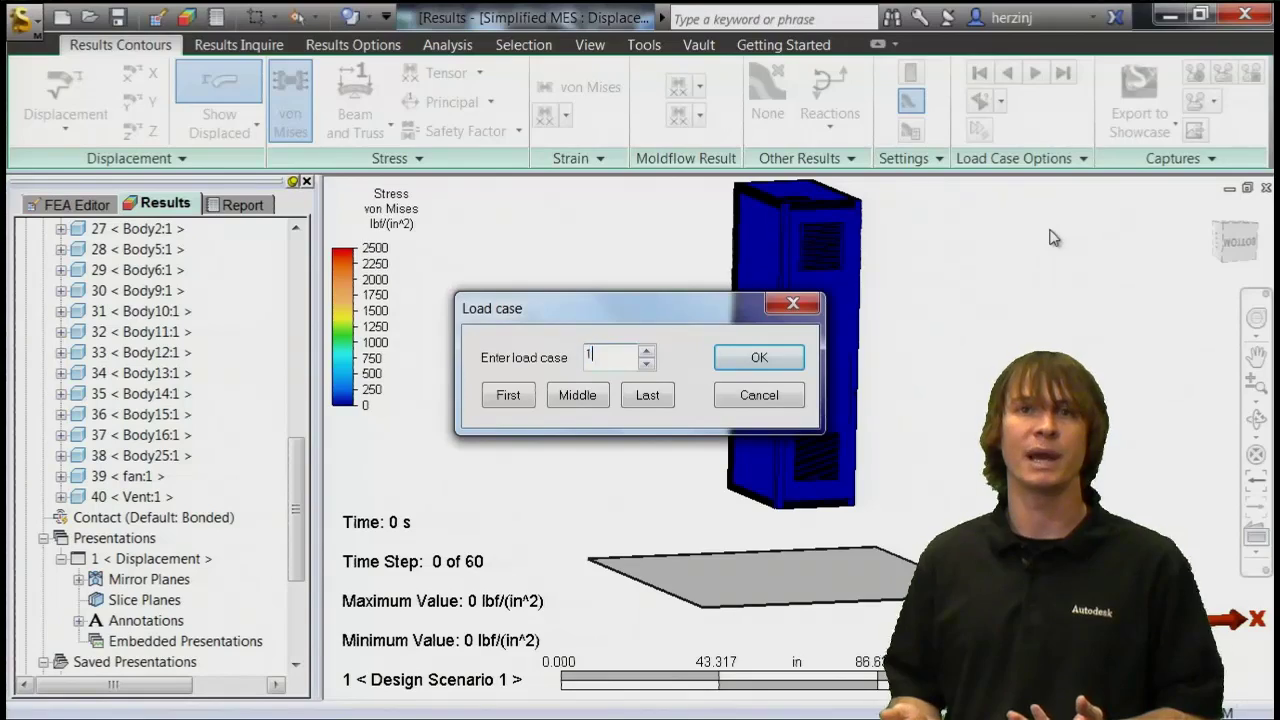
{"action": "type", "text": "16"}
{"action": "key", "text": "Return"}
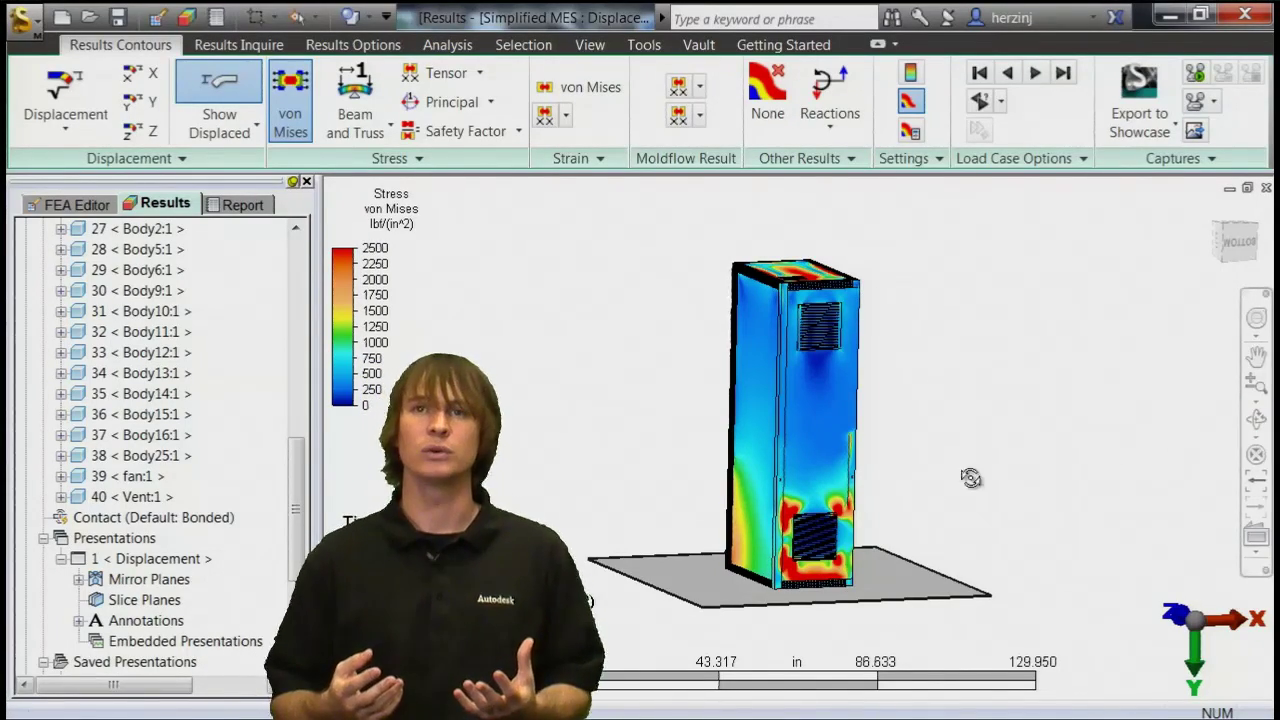
Step: Orbit the stressed enclosure, then snap to an orthographic front view with the ViewCube
{"action": "mouse_move", "coordinate": [740, 533]}
{"action": "left_mouse_down"}
{"action": "mouse_move", "coordinate": [900, 520]}
{"action": "mouse_move", "coordinate": [1137, 535]}
{"action": "left_mouse_up"}
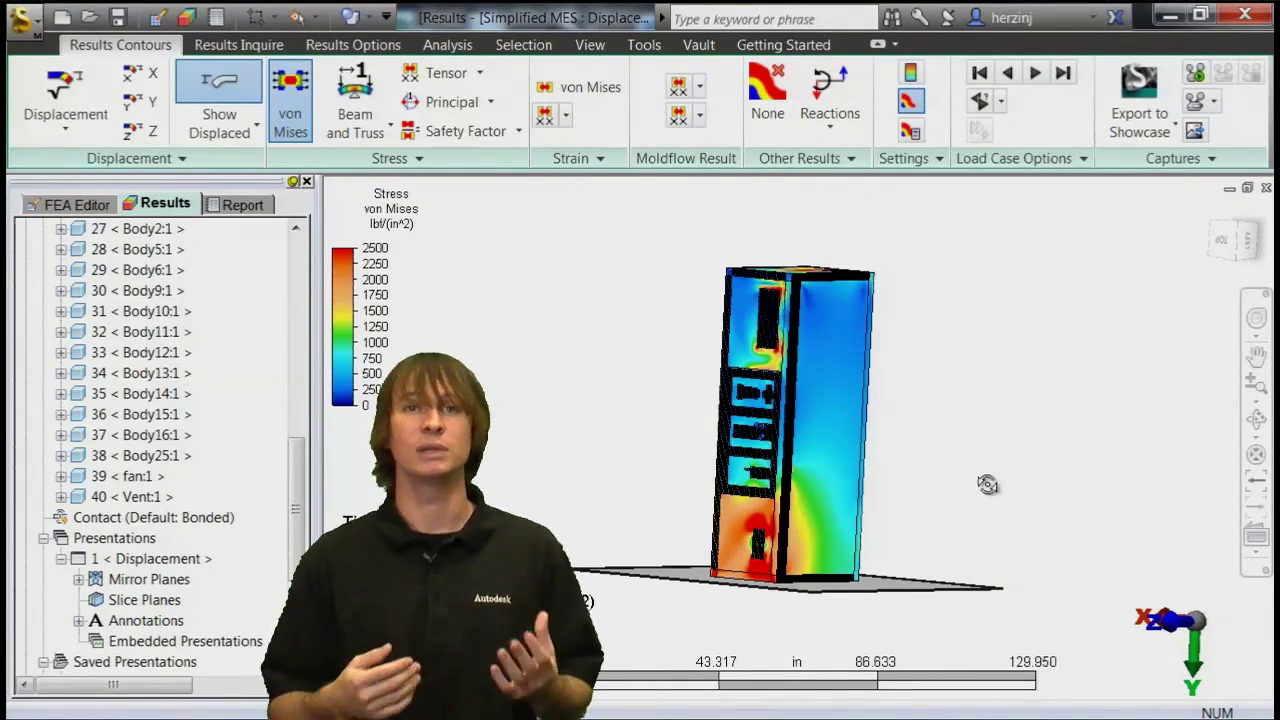
{"action": "left_click", "coordinate": [1248, 243]}
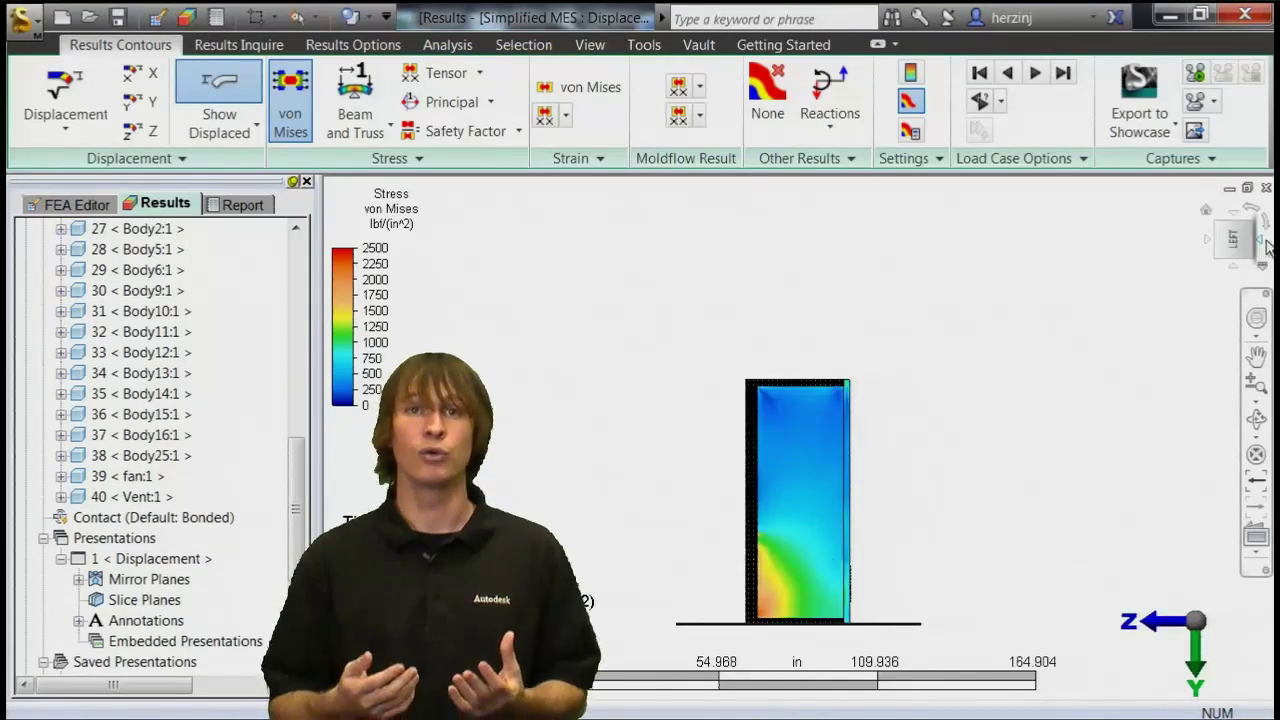